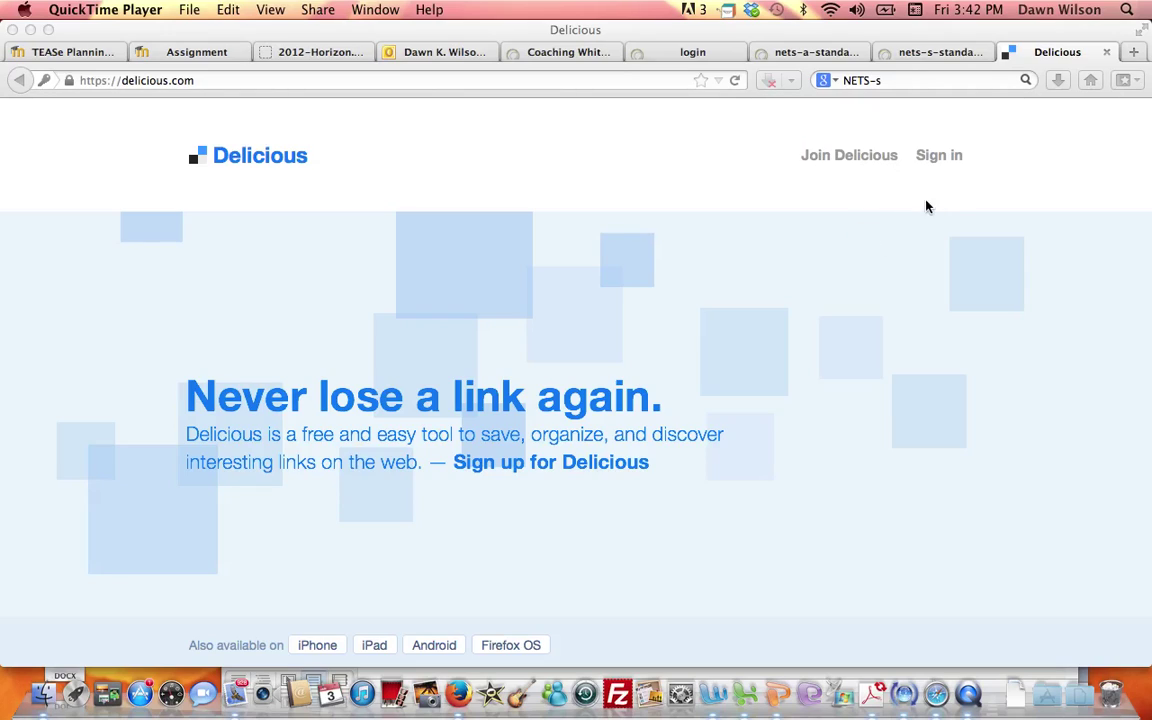
Sign in to Delicious with the account's username and password
{"action": "left_click", "coordinate": [940, 158]}
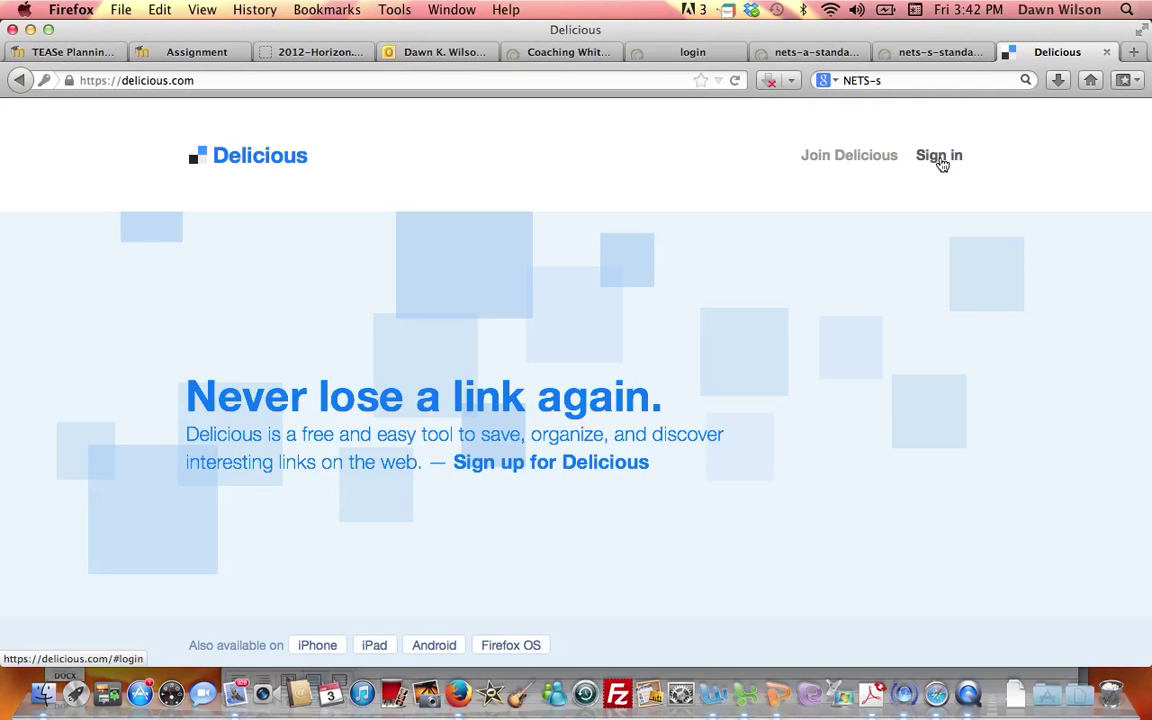
{"action": "left_click", "coordinate": [940, 158]}
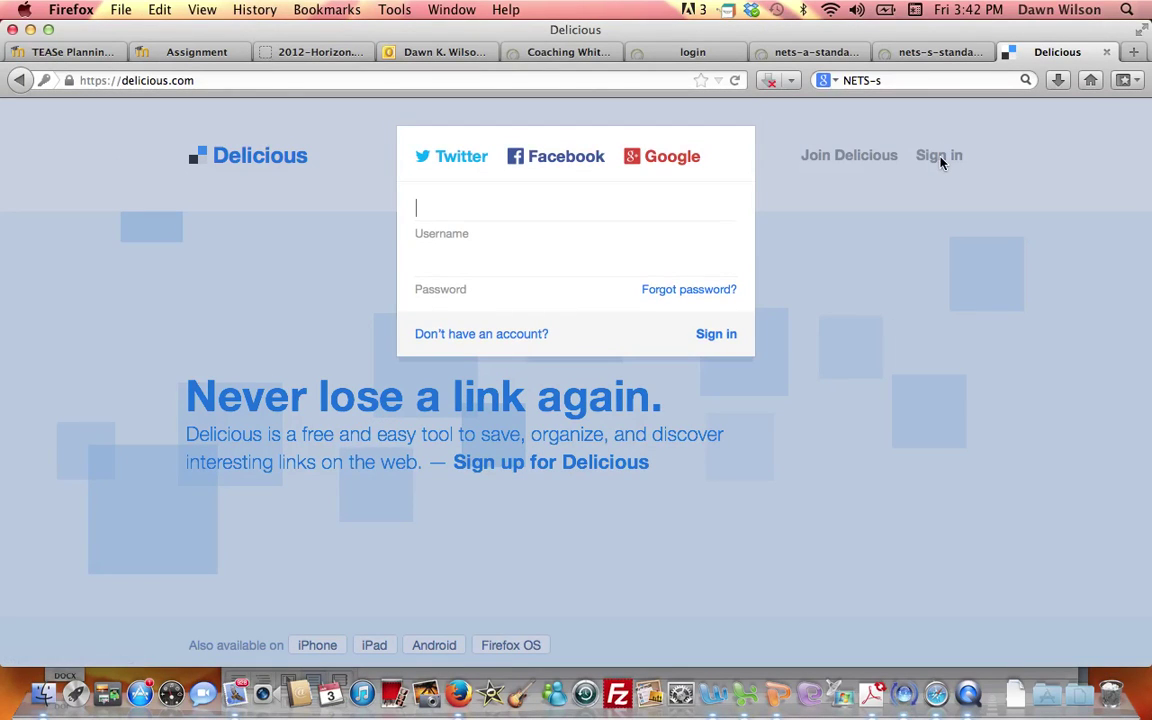
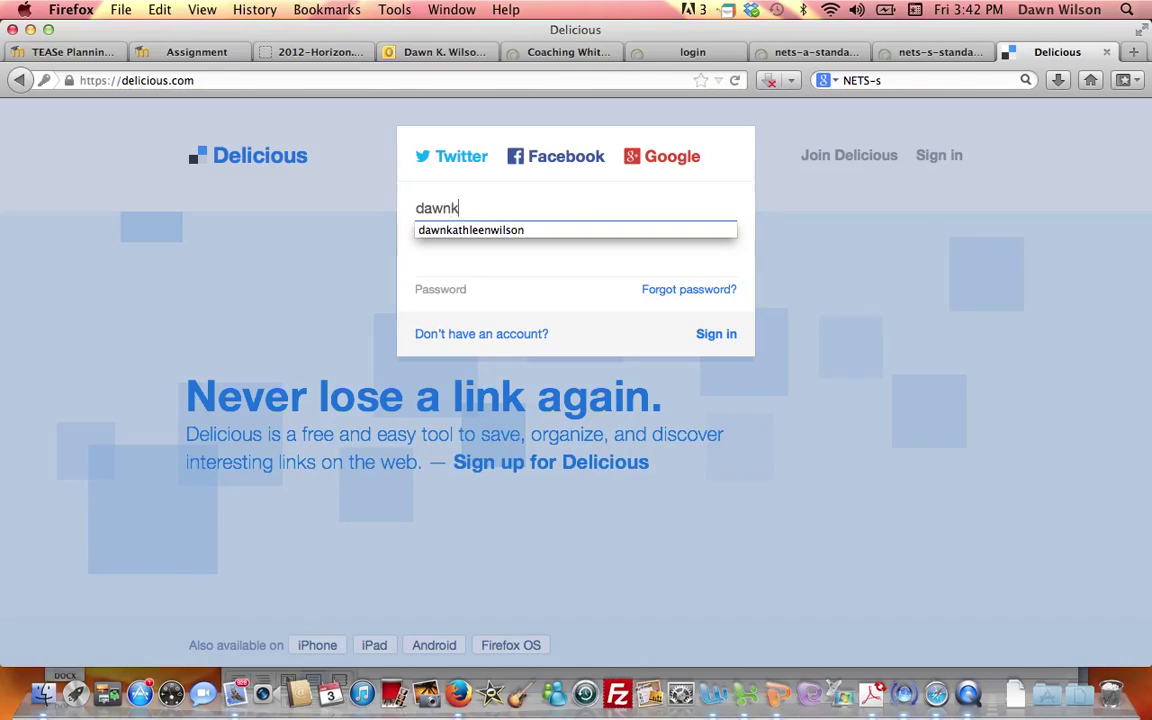
{"action": "key", "text": "Return"}
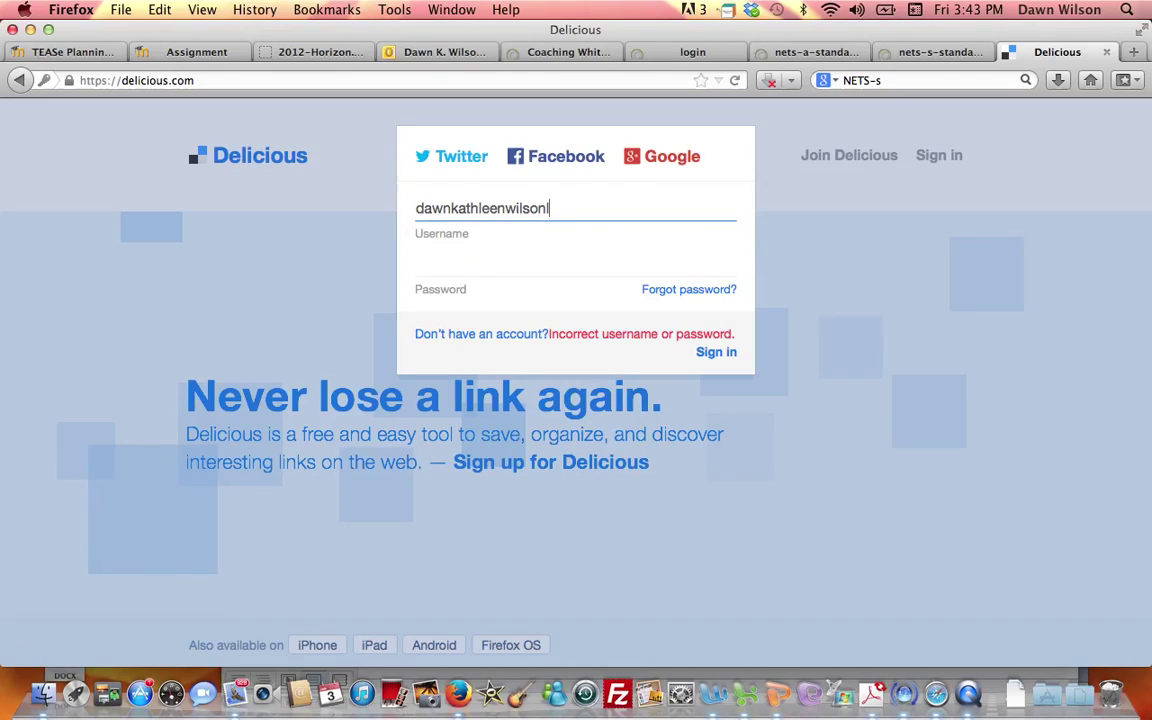
{"action": "key", "text": "BackSpace"}
{"action": "key", "text": "BackSpace"}
{"action": "key", "text": "BackSpace"}
{"action": "key", "text": "BackSpace"}
{"action": "key", "text": "BackSpace"}
{"action": "key", "text": "BackSpace"}
{"action": "key", "text": "BackSpace"}
{"action": "key", "text": "Tab"}
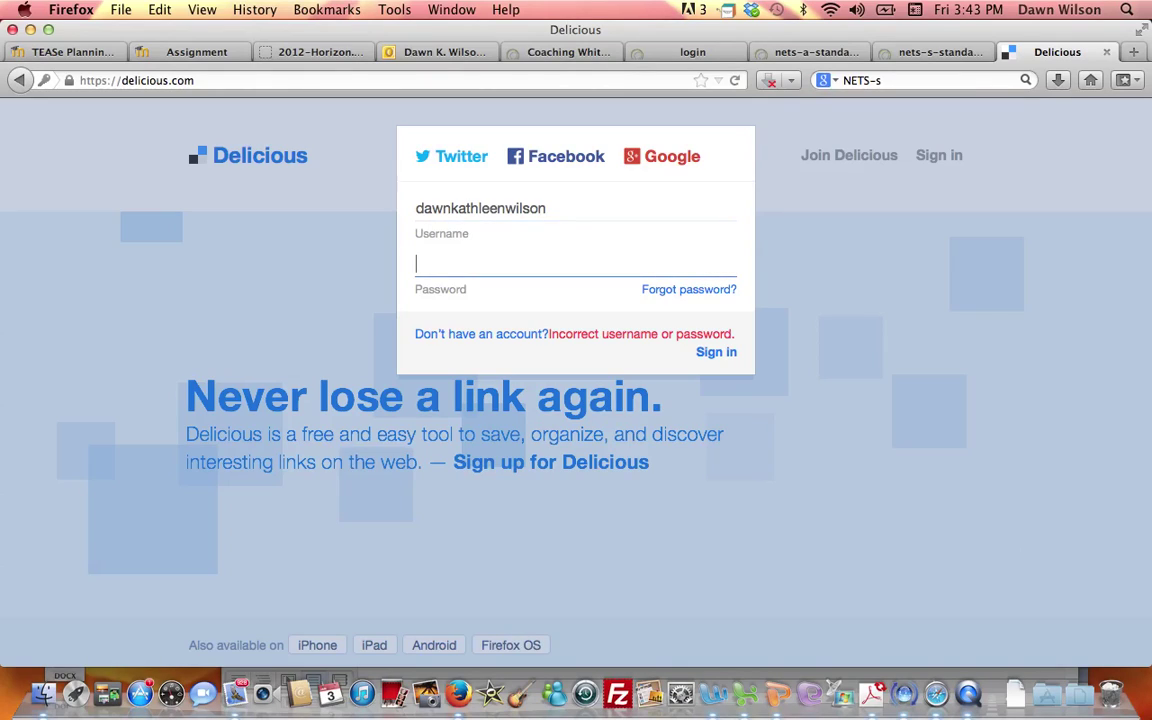
{"action": "key", "text": "Return"}
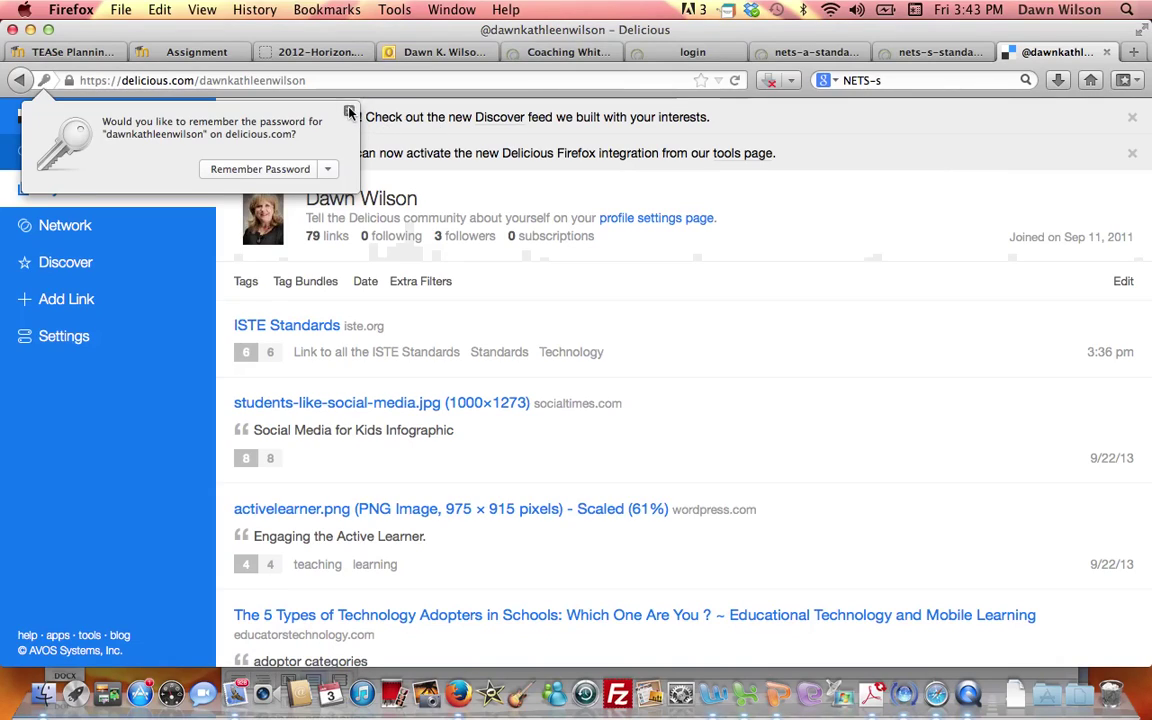
Dismiss Firefox's Remember Password prompt and scroll through the 79 saved links
{"action": "left_click", "coordinate": [313, 98]}
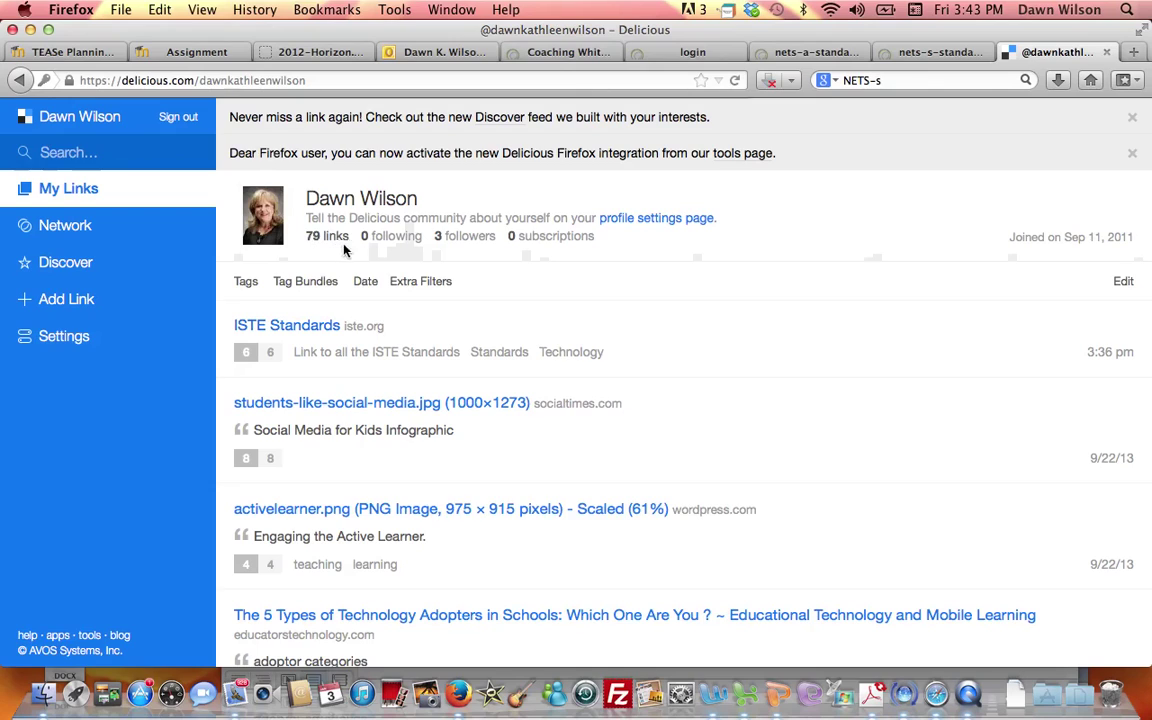
{"action": "scroll", "coordinate": [370, 428], "scroll_direction": "down", "scroll_amount": 15}
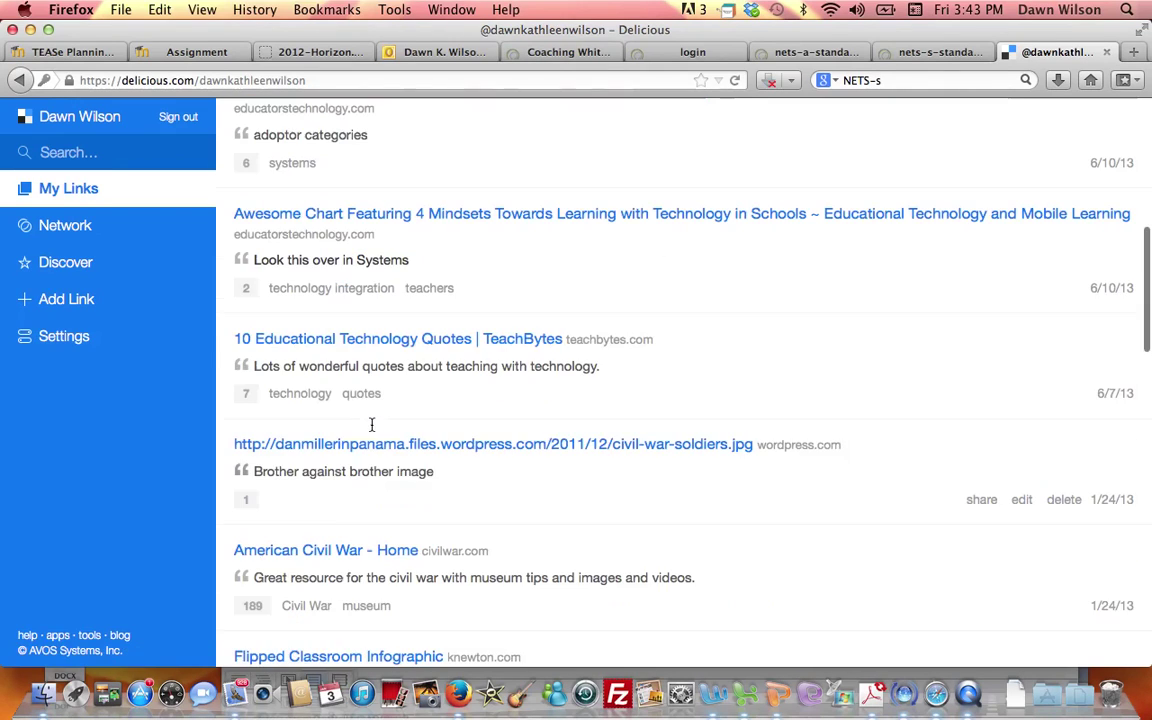
{"action": "scroll", "coordinate": [515, 590], "scroll_direction": "down", "scroll_amount": 11}
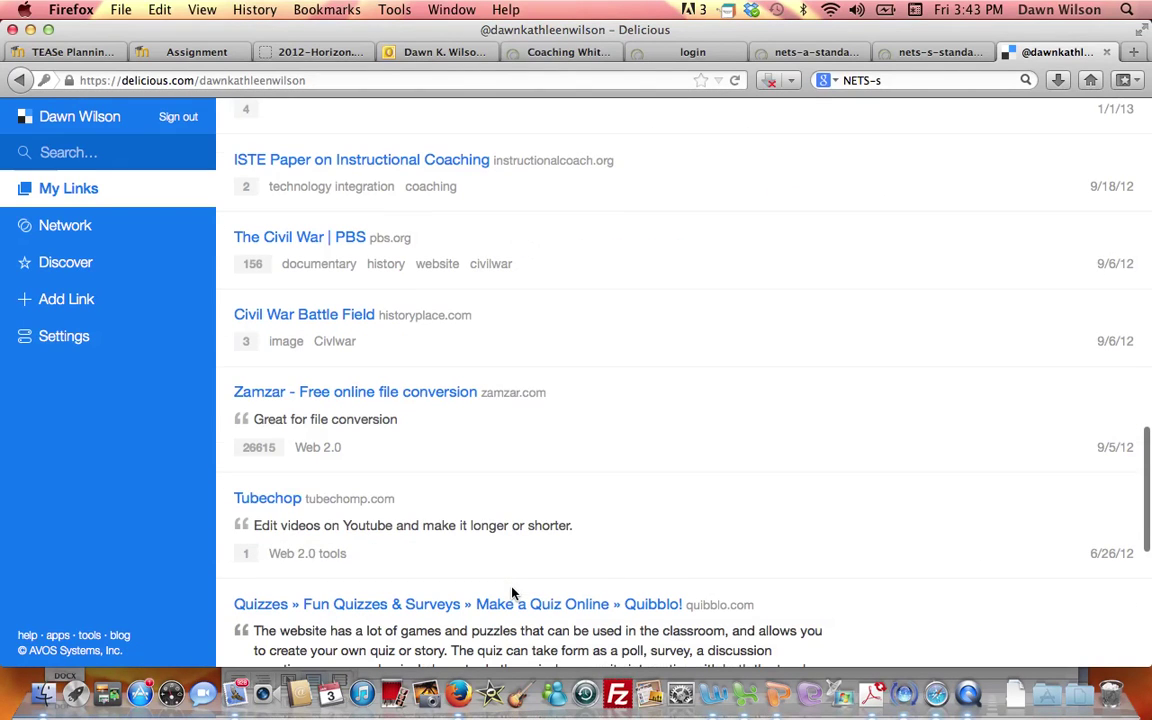
{"action": "scroll", "coordinate": [514, 592], "scroll_direction": "down", "scroll_amount": 8}
{"action": "scroll", "coordinate": [514, 595], "scroll_direction": "down", "scroll_amount": 1}
{"action": "scroll", "coordinate": [512, 593], "scroll_direction": "up", "scroll_amount": 3}
{"action": "scroll", "coordinate": [512, 593], "scroll_direction": "up", "scroll_amount": 15}
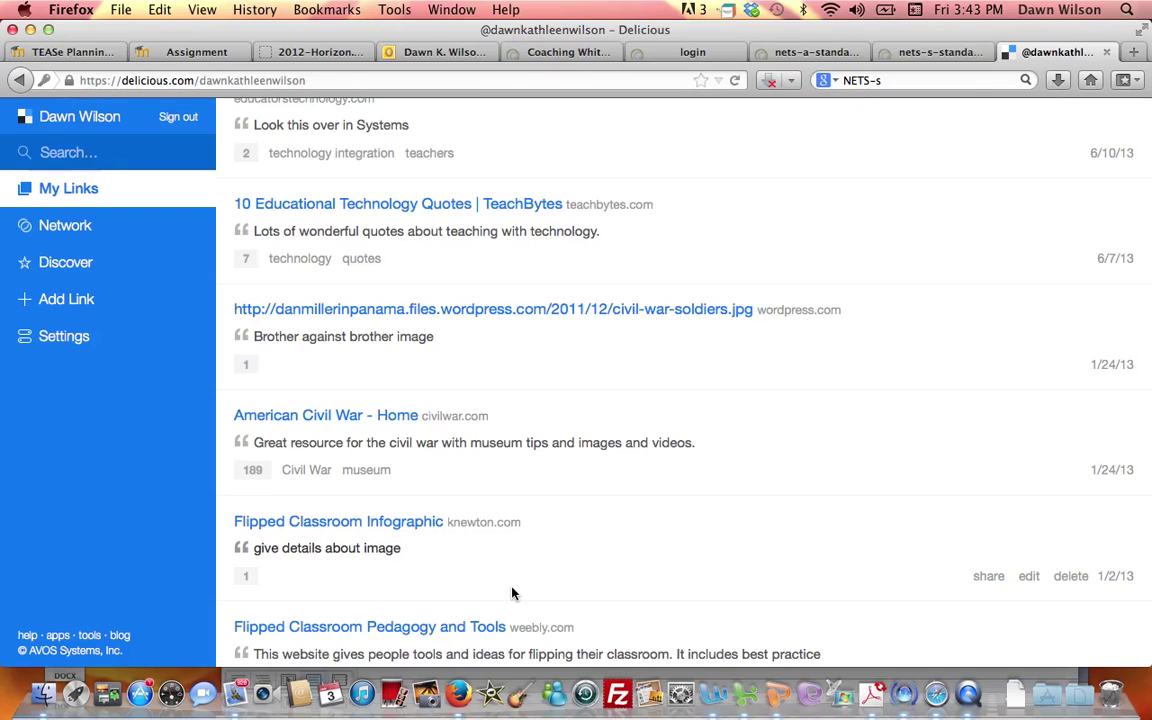
{"action": "scroll", "coordinate": [511, 593], "scroll_direction": "up", "scroll_amount": 10}
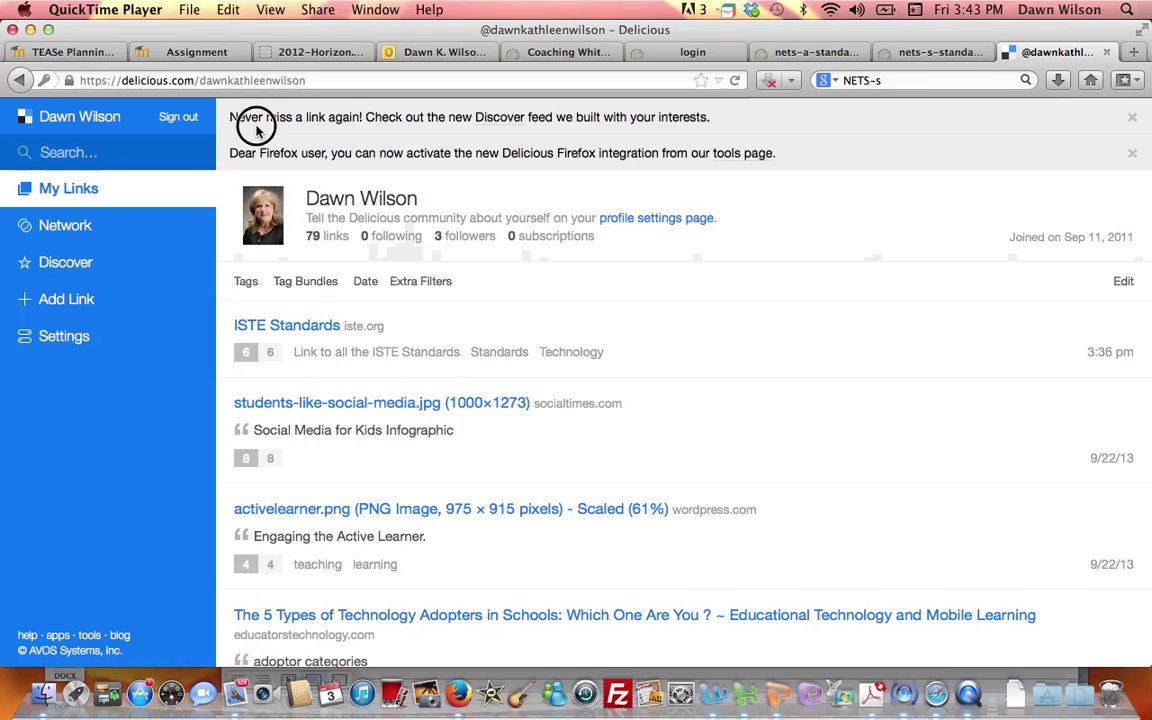
{"action": "left_click_drag", "start_coordinate": [186, 124], "coordinate": [995, 123]}
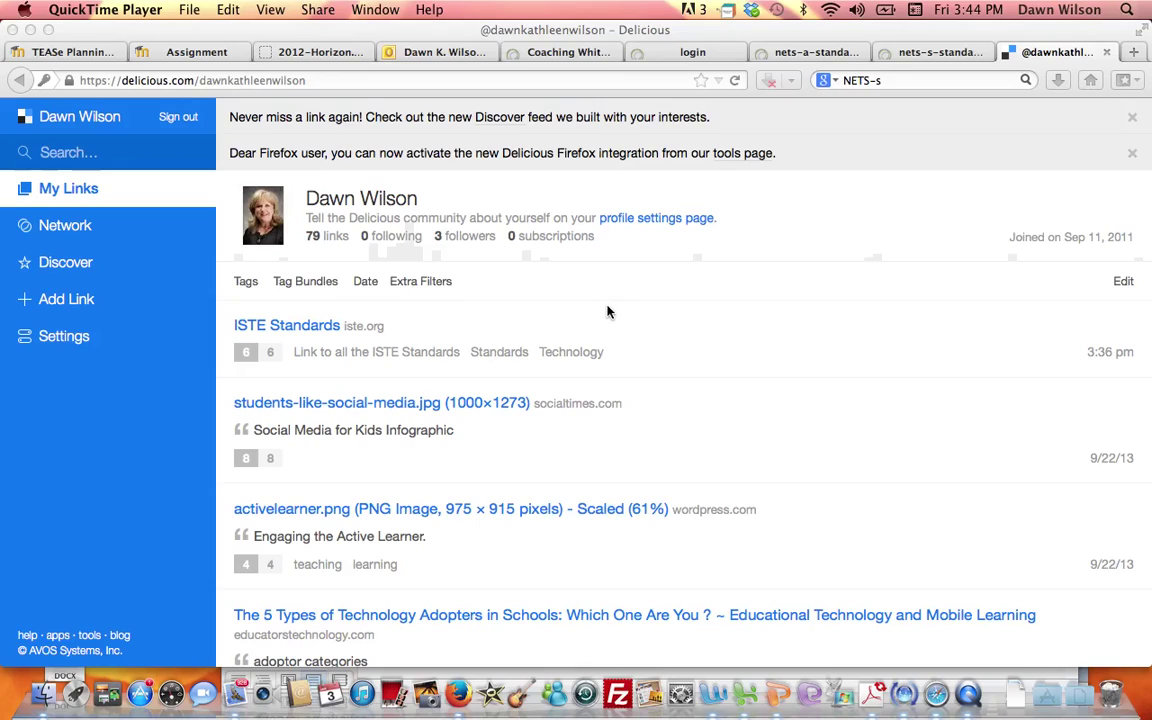
{"action": "left_click", "coordinate": [68, 305]}
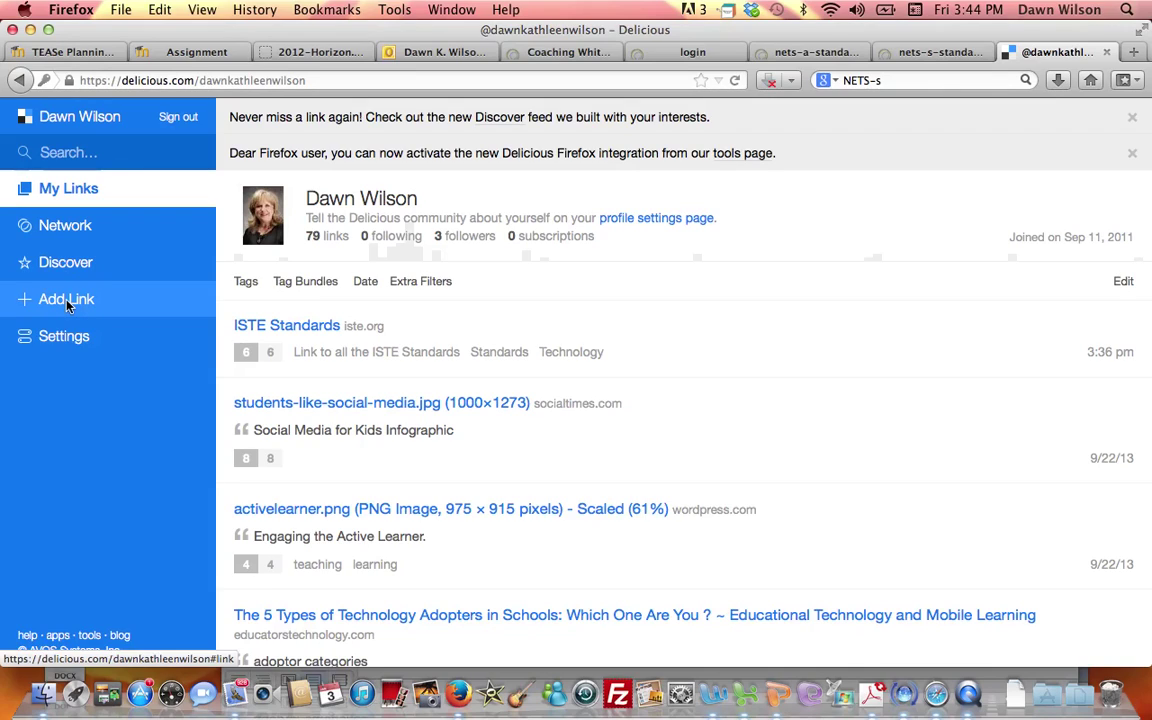
{"action": "left_click", "coordinate": [67, 305]}
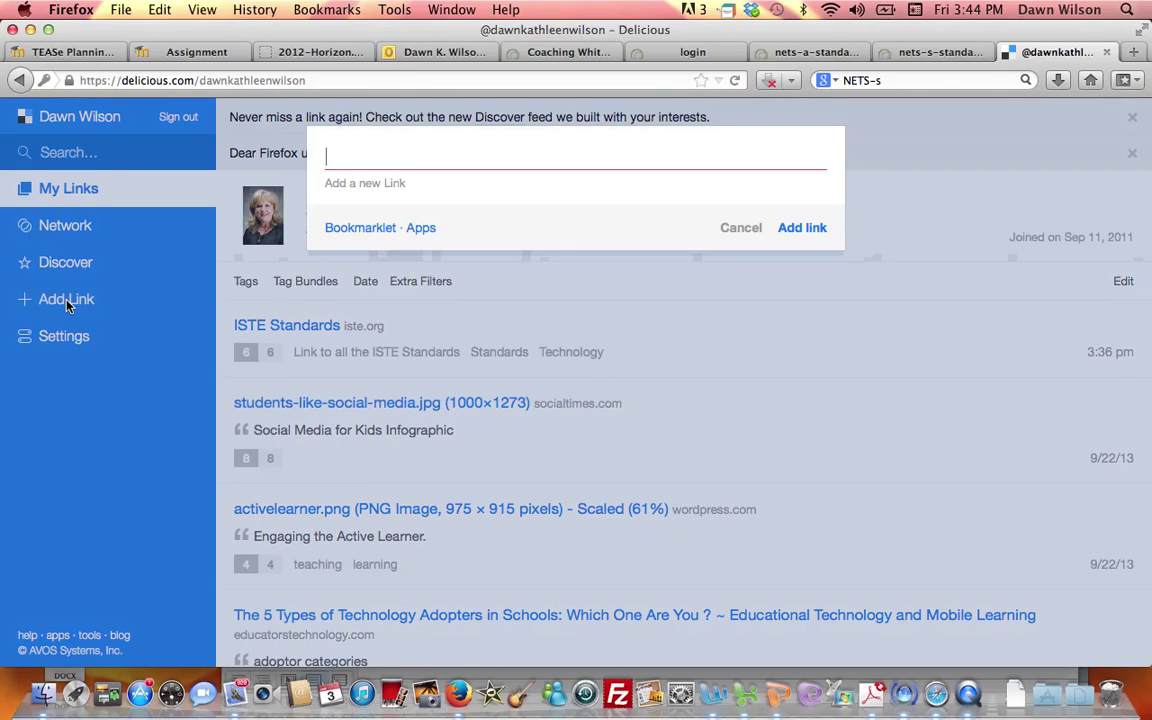
{"action": "left_click", "coordinate": [565, 52]}
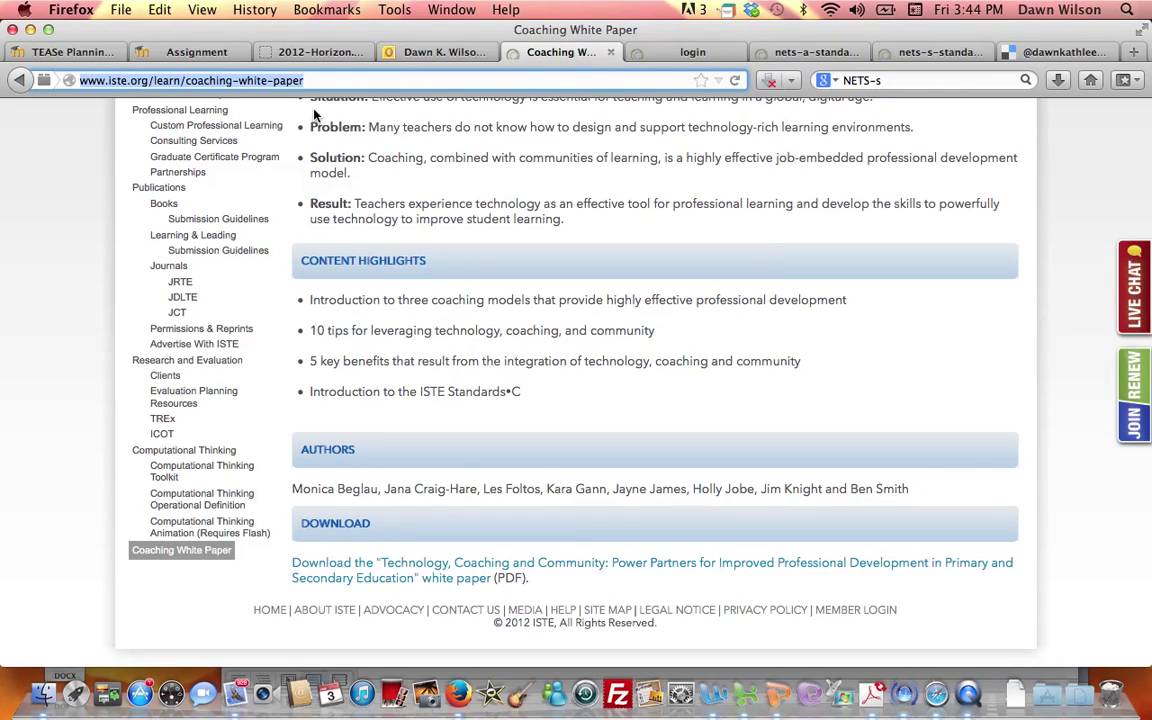
{"action": "left_click", "coordinate": [1045, 55]}
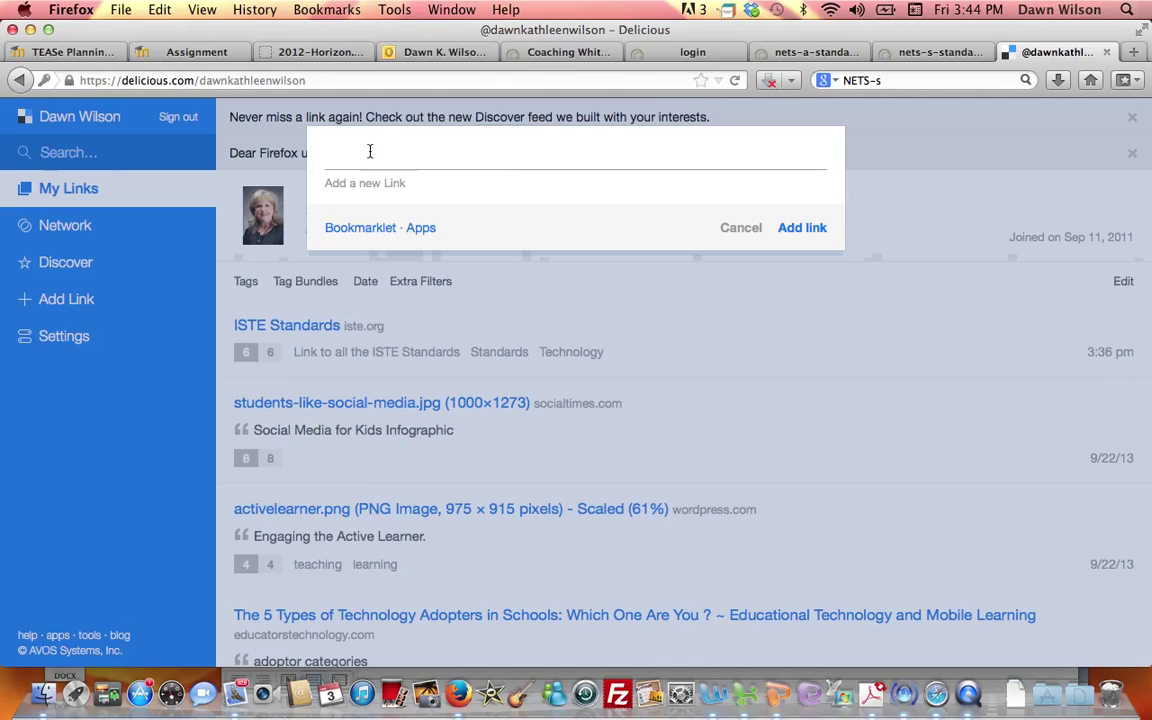
{"action": "type", "text": "http://www.iste.org/learn/coaching-white-paper"}
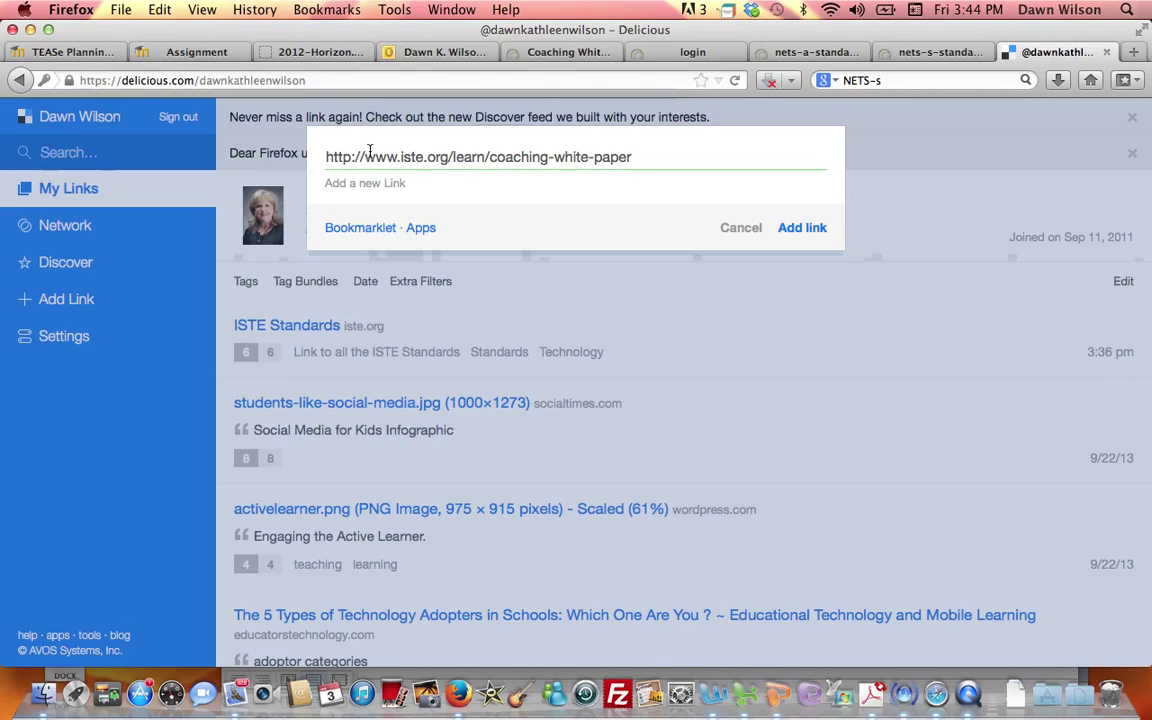
Save the link publicly, described 'White Paper on Coaching for Technology Integration' and tagged coaching and iste
{"action": "left_click", "coordinate": [816, 238]}
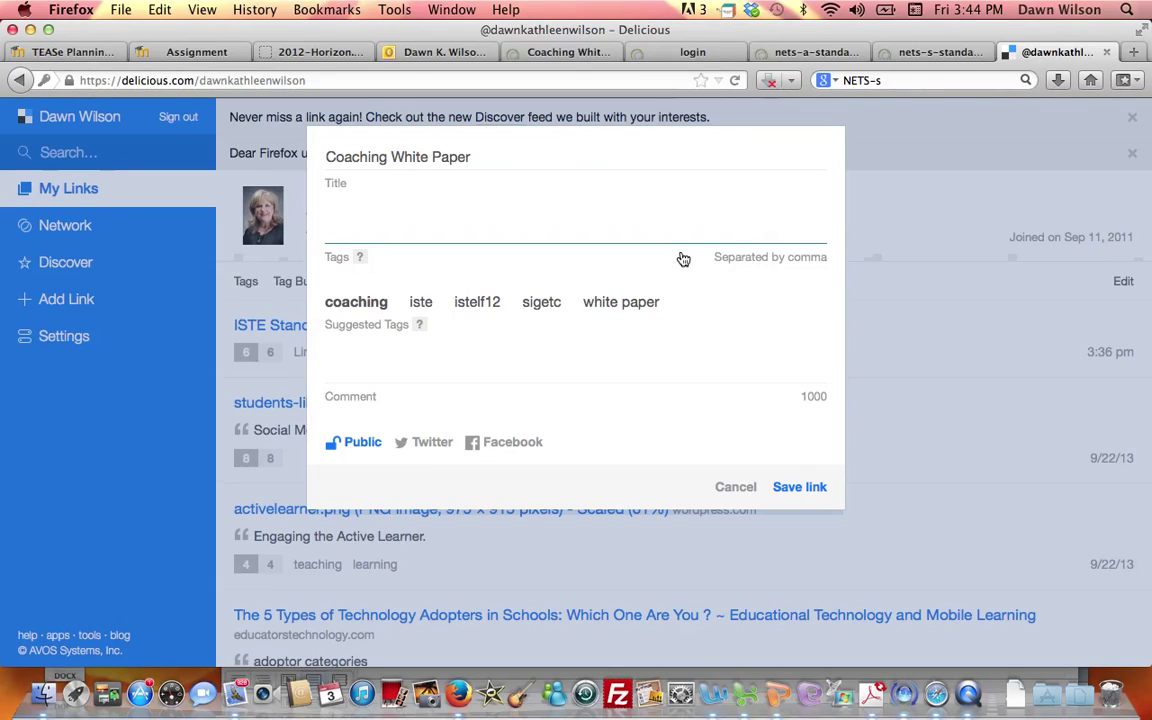
{"action": "type", "text": "White Pa"}
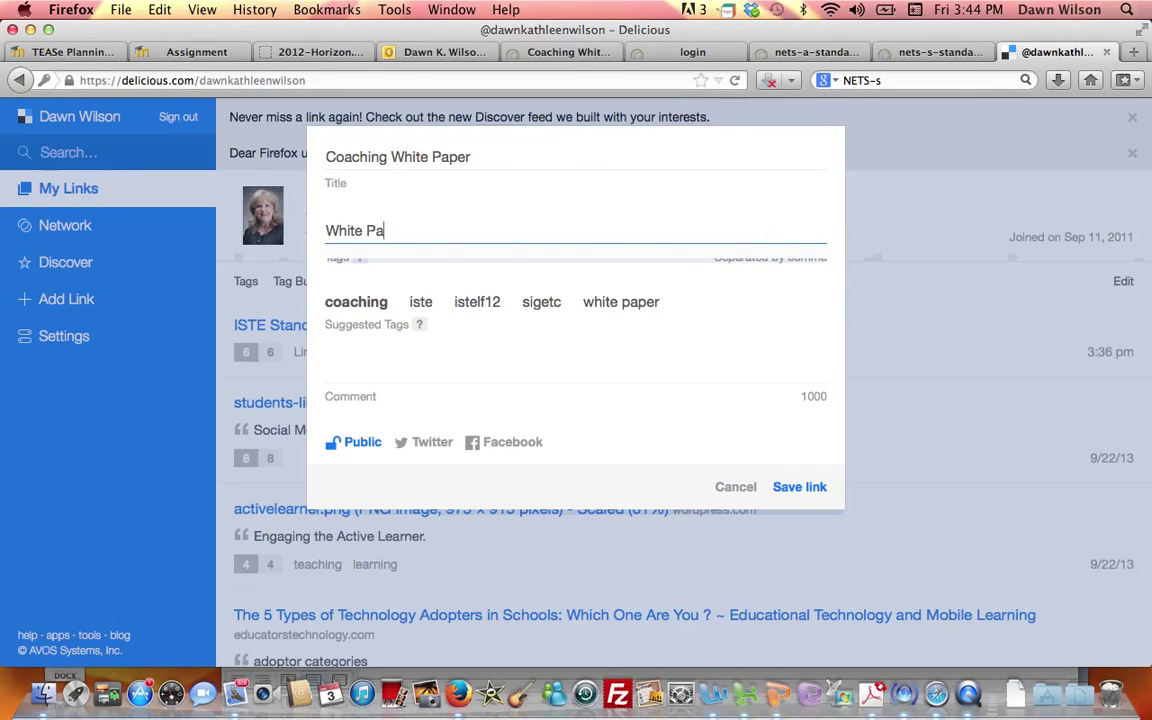
{"action": "type", "text": "per on Coachin"}
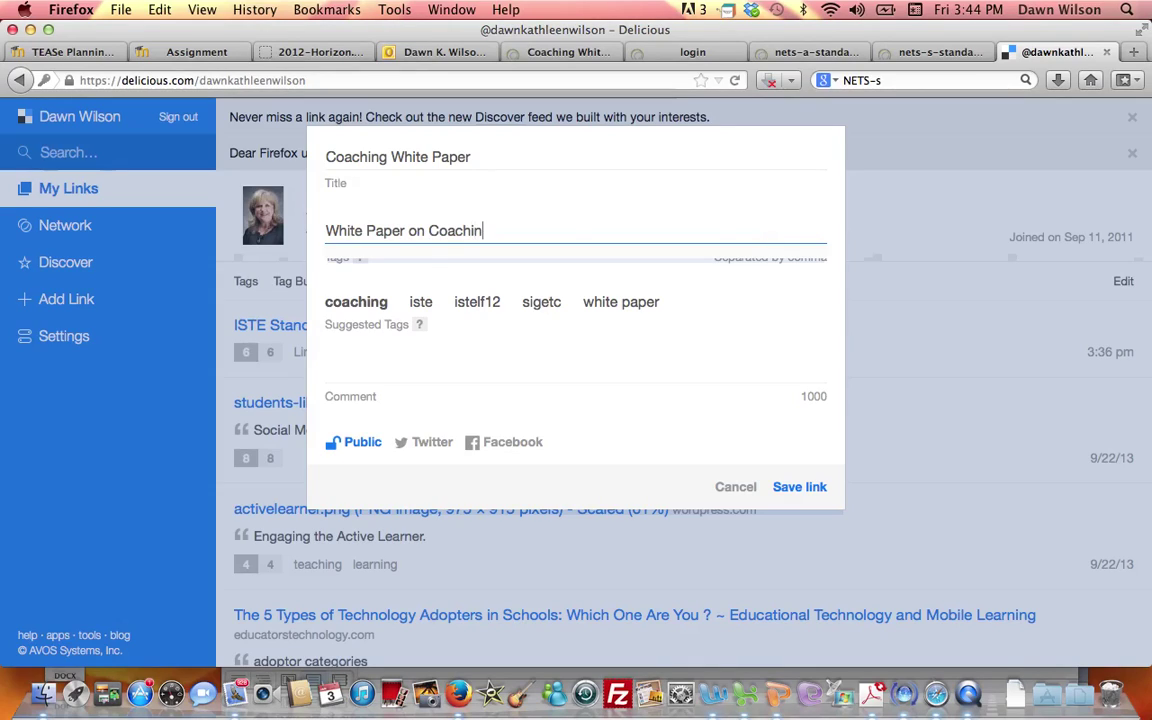
{"action": "type", "text": "g for Techno"}
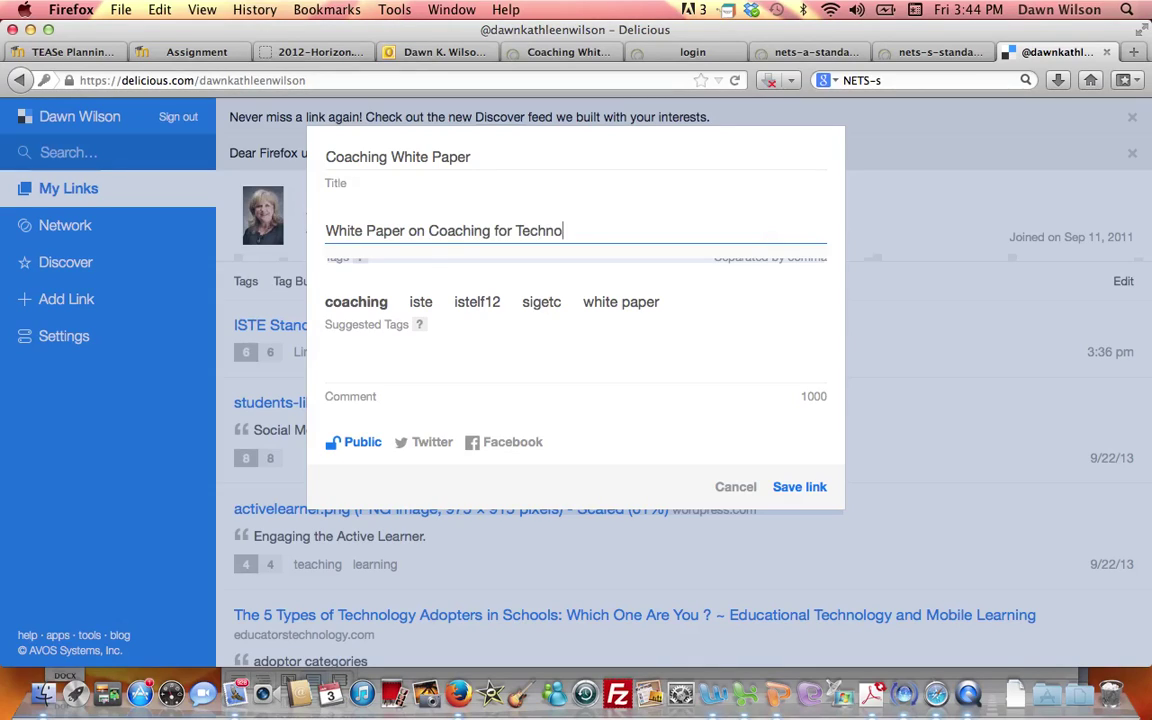
{"action": "type", "text": "logy Integrat"}
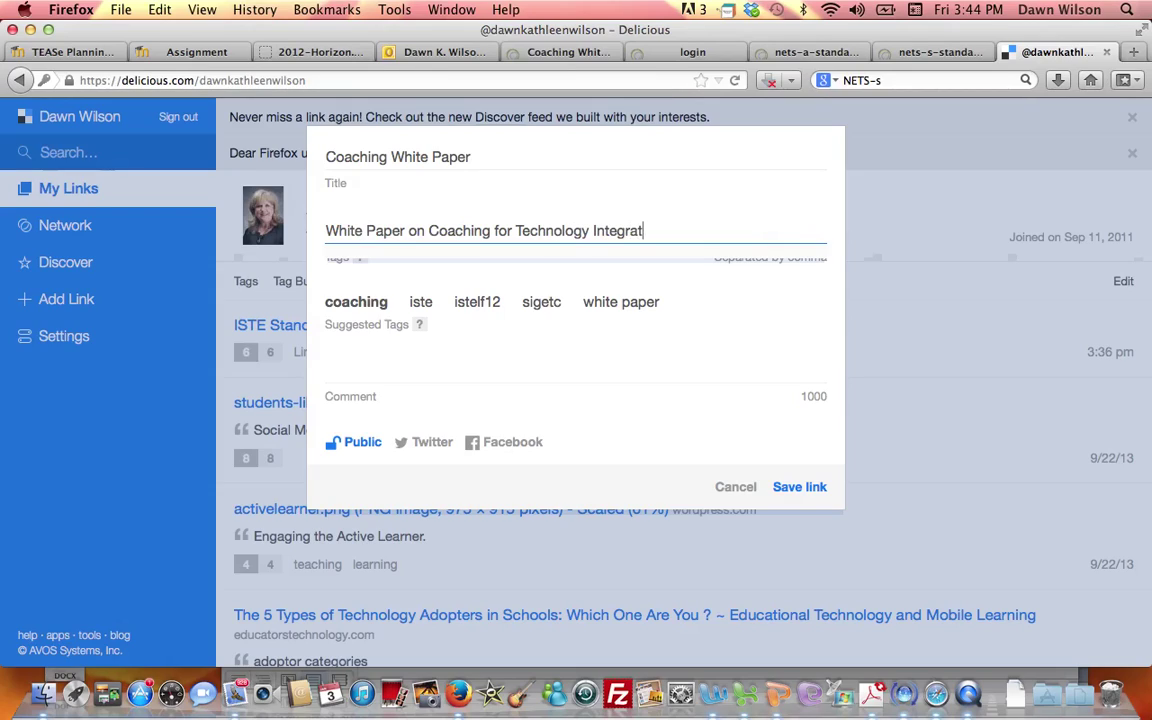
{"action": "type", "text": "ion"}
{"action": "left_click", "coordinate": [370, 302]}
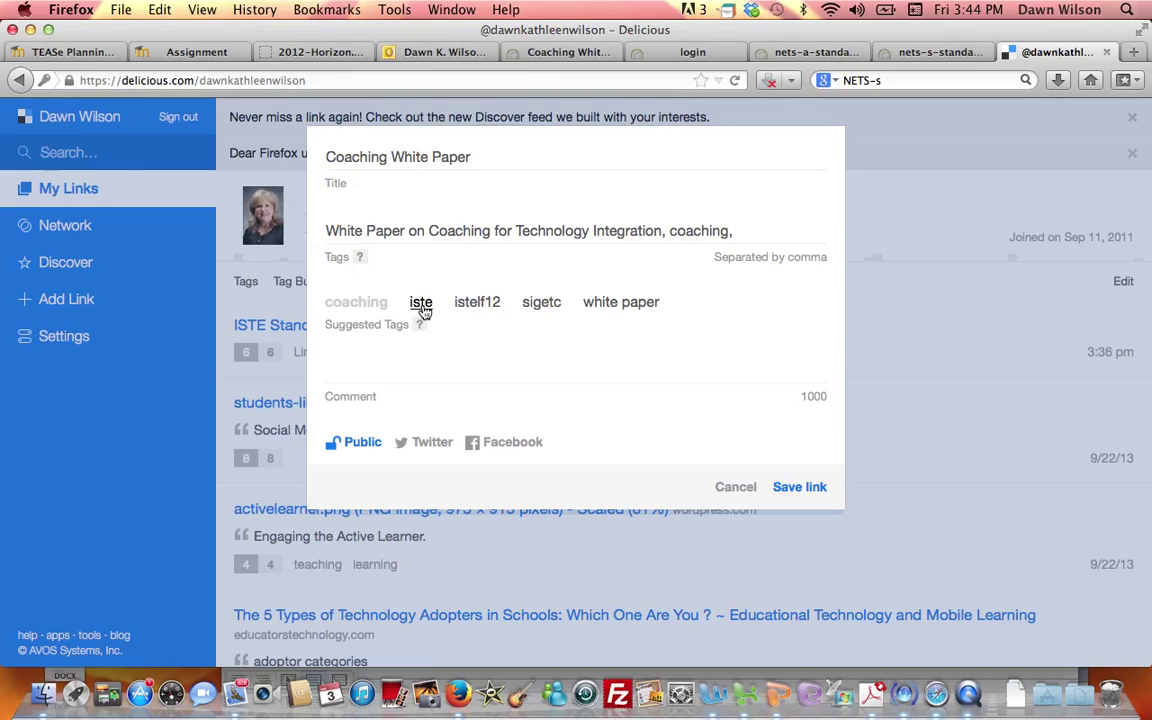
{"action": "left_click", "coordinate": [422, 308]}
{"action": "left_click", "coordinate": [363, 446]}
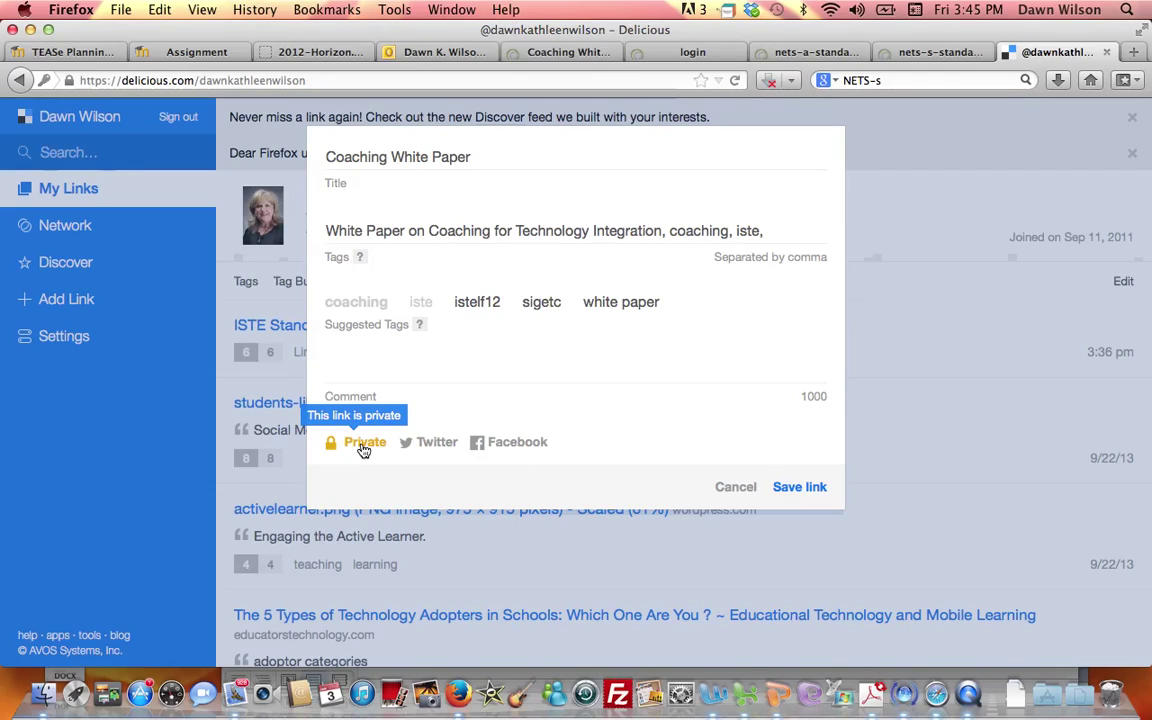
{"action": "left_click", "coordinate": [363, 446]}
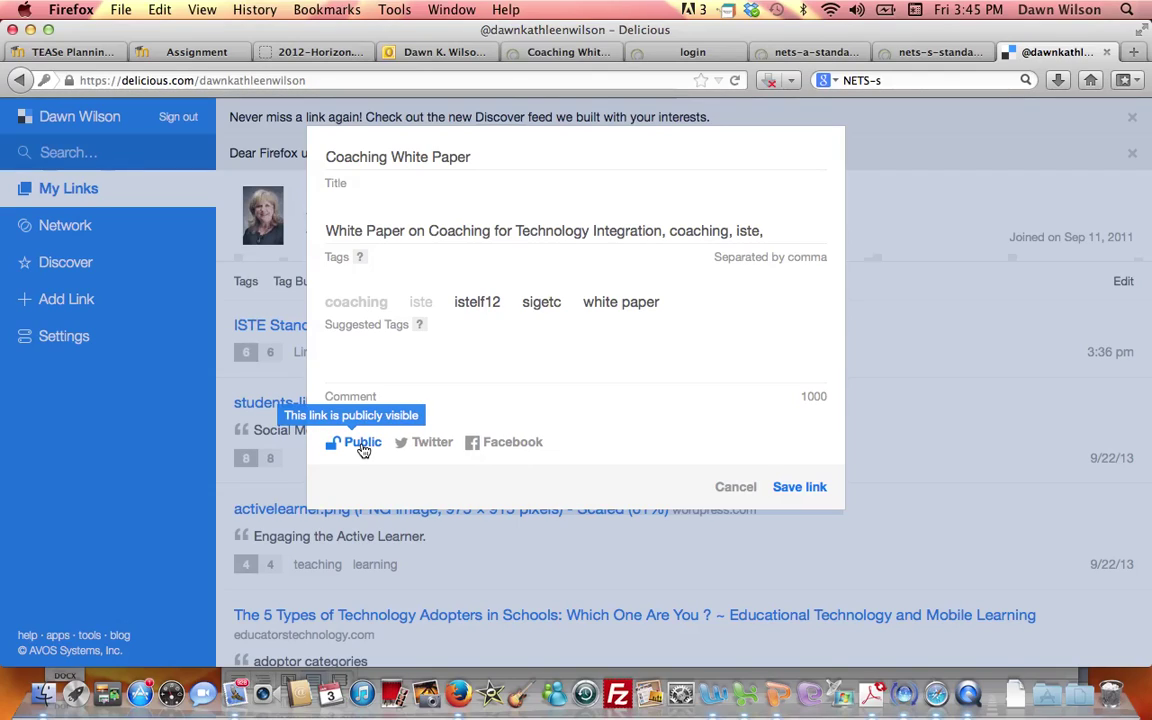
{"action": "left_click", "coordinate": [803, 489]}
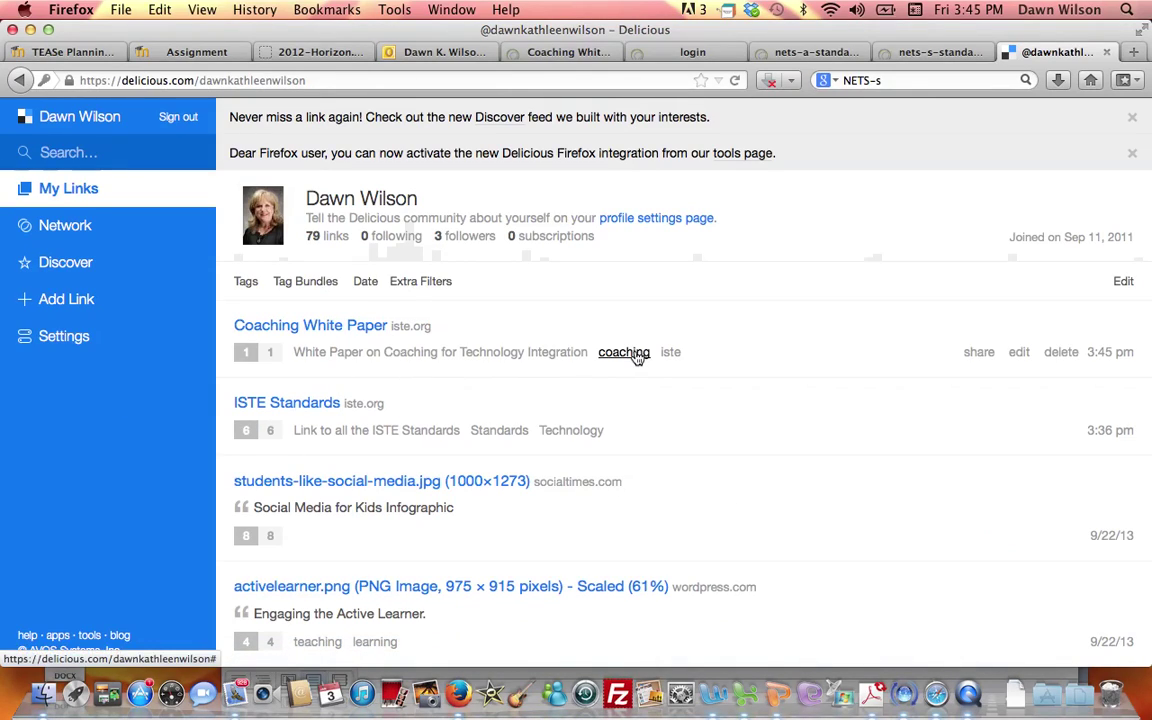
Filter the bookmark list by the #coaching tag
{"action": "left_click", "coordinate": [636, 356]}
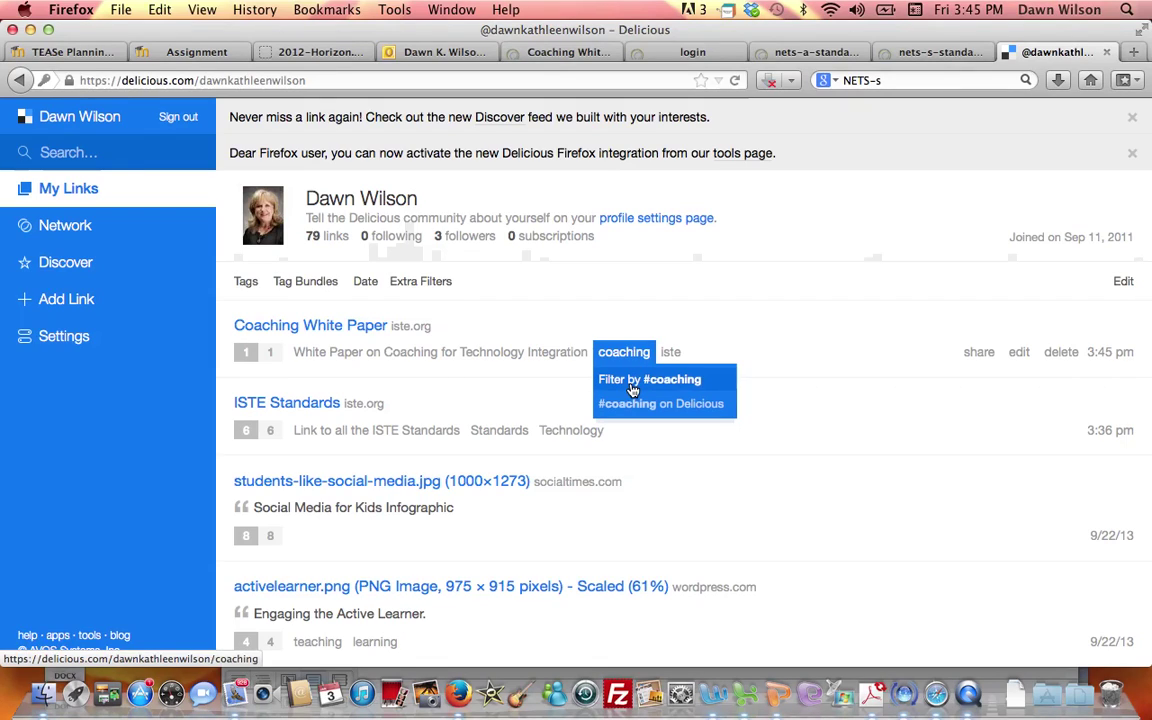
{"action": "left_click", "coordinate": [632, 381]}
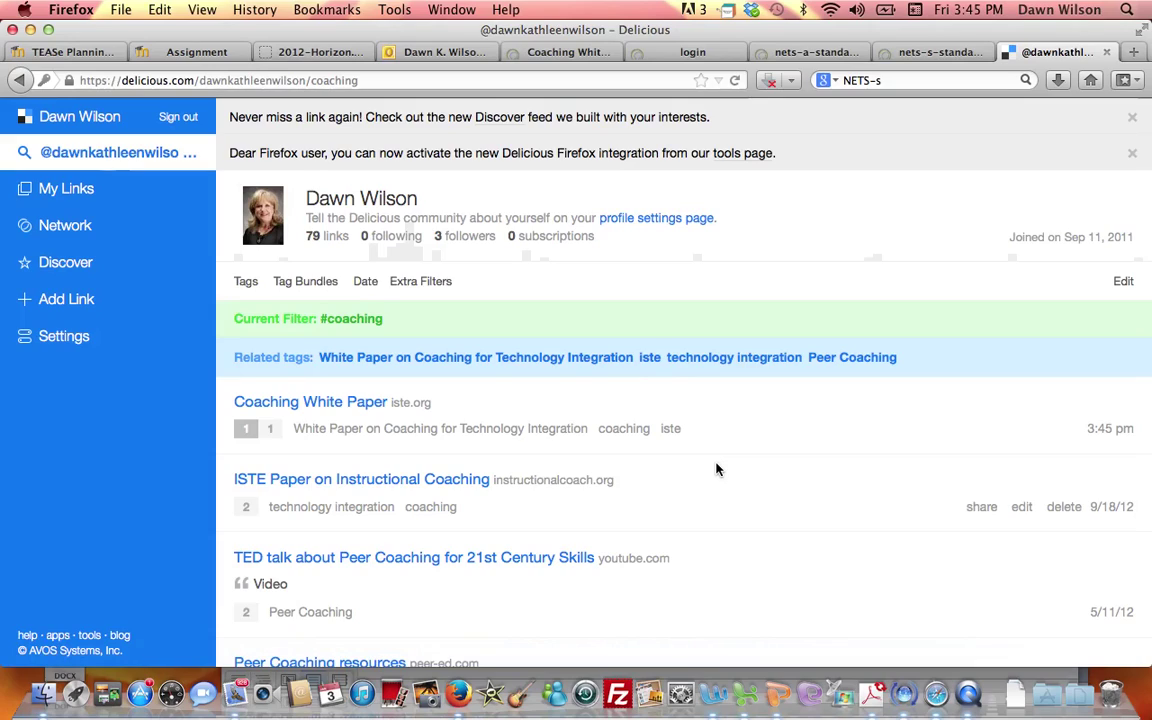
{"action": "scroll", "coordinate": [716, 469], "scroll_direction": "down", "scroll_amount": 2}
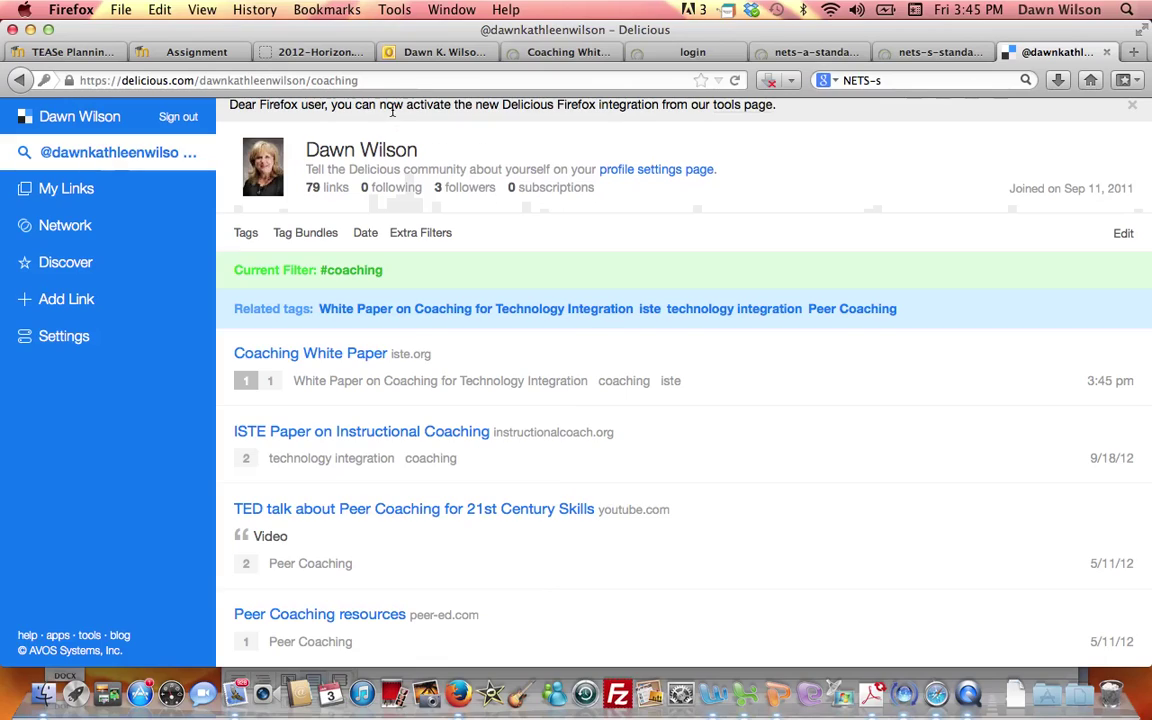
Copy the coaching-filtered page's URL from the address bar
{"action": "left_click", "coordinate": [385, 80]}
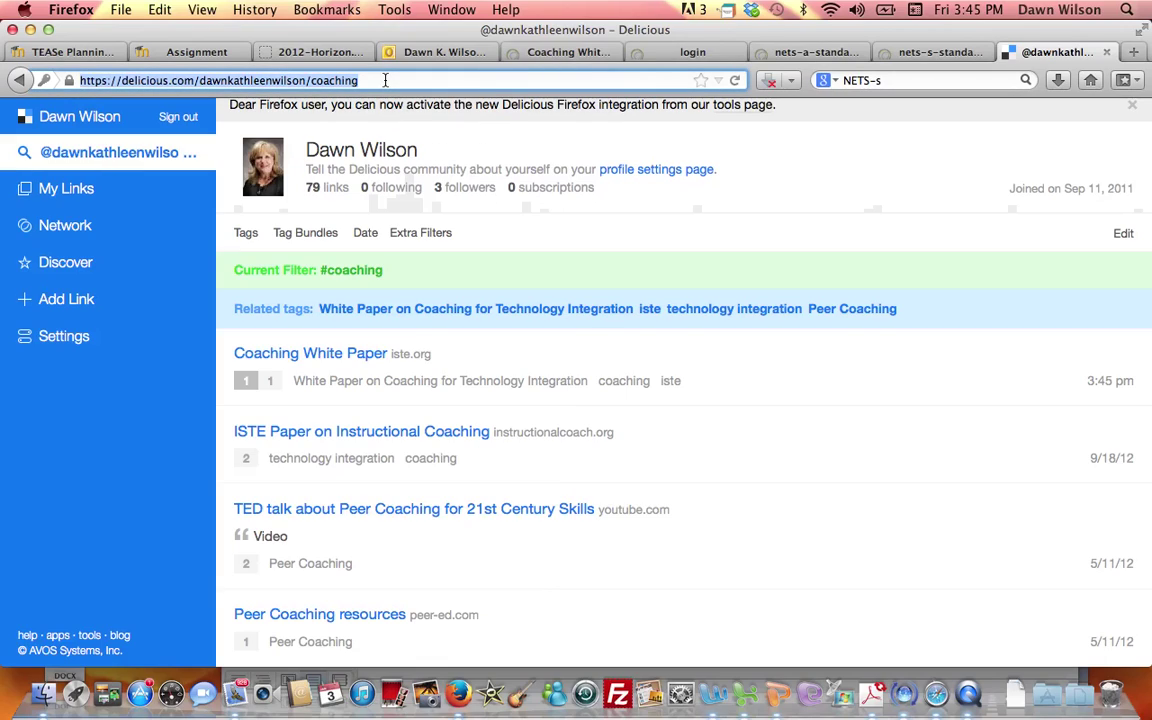
{"action": "key", "text": "super+c"}
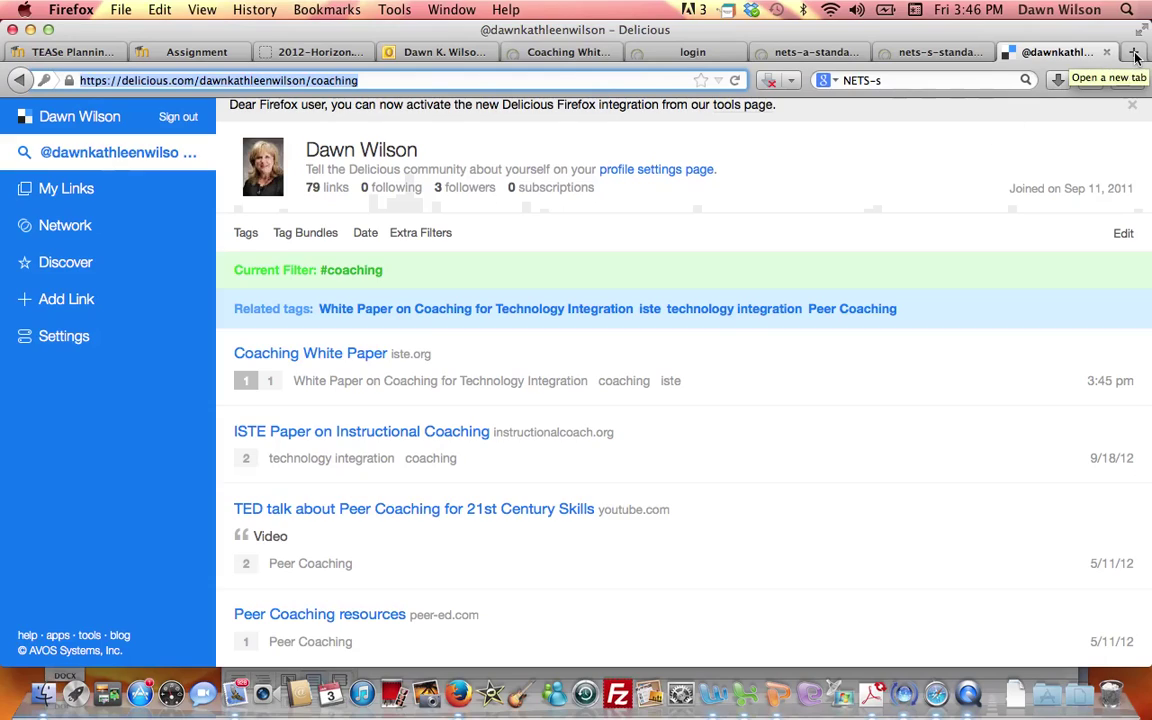
Open a new Firefox tab and go to google.com
{"action": "left_click", "coordinate": [1135, 55]}
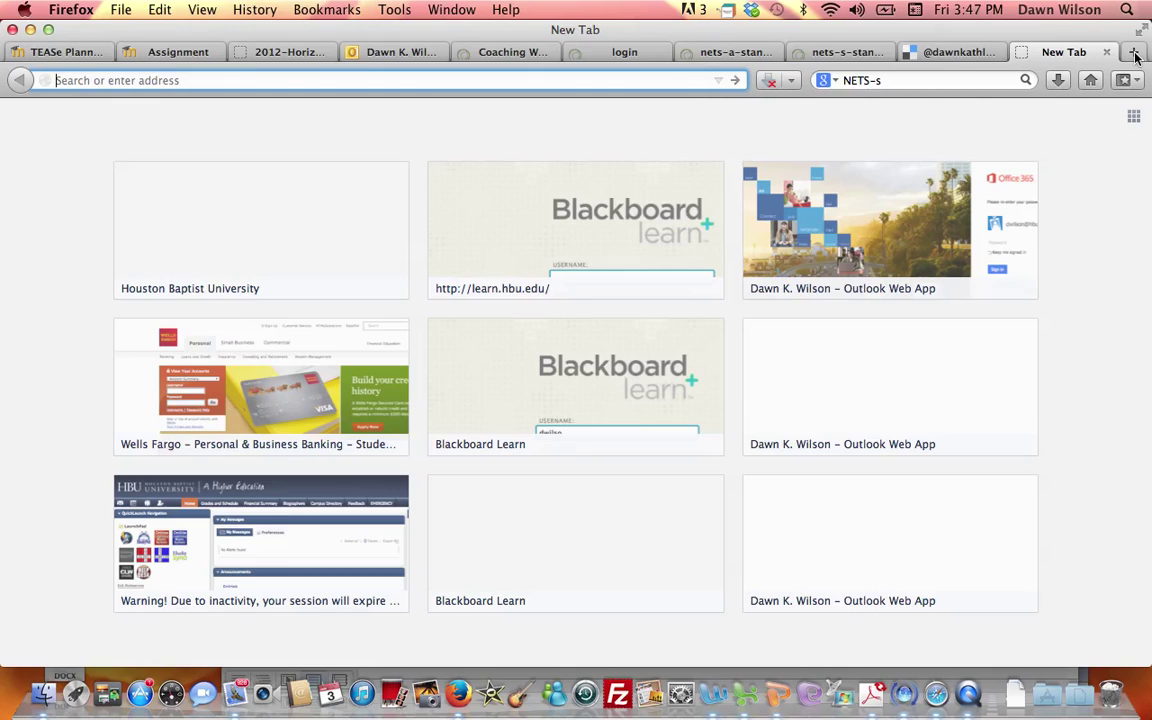
{"action": "type", "text": "google.com/"}
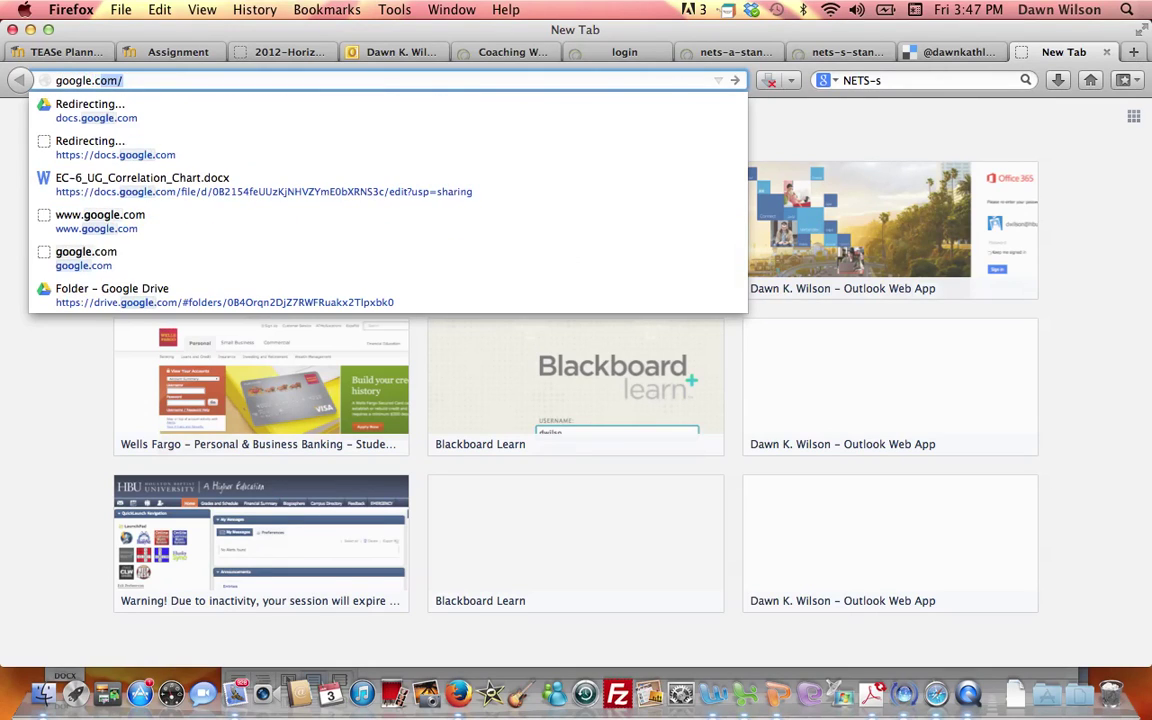
{"action": "key", "text": "Return"}
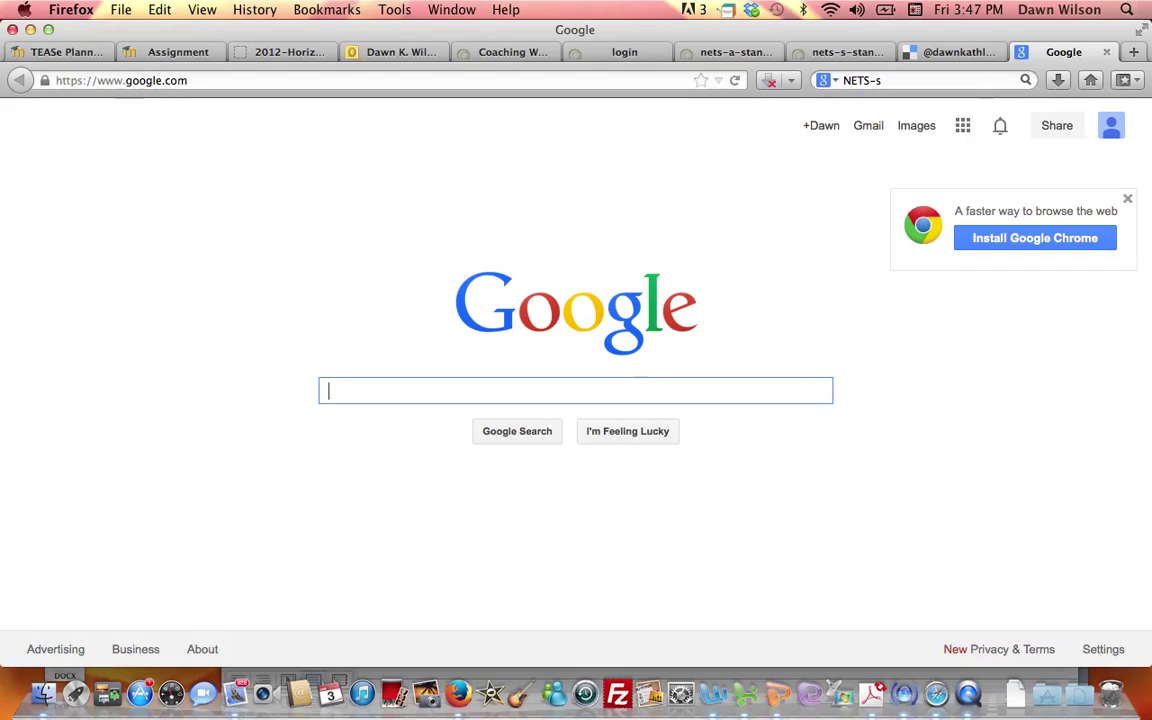
Search Google for 'slavery' and browse the image results
{"action": "type", "text": "slavery"}
{"action": "key", "text": "Return"}
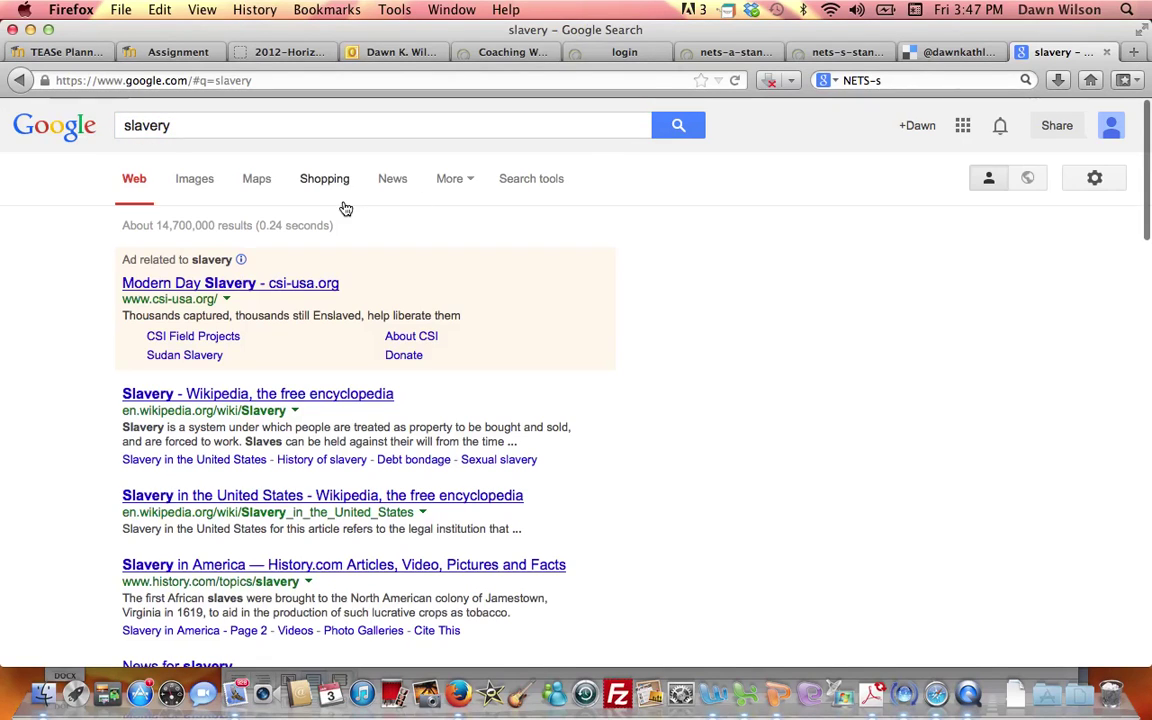
{"action": "left_click", "coordinate": [196, 182]}
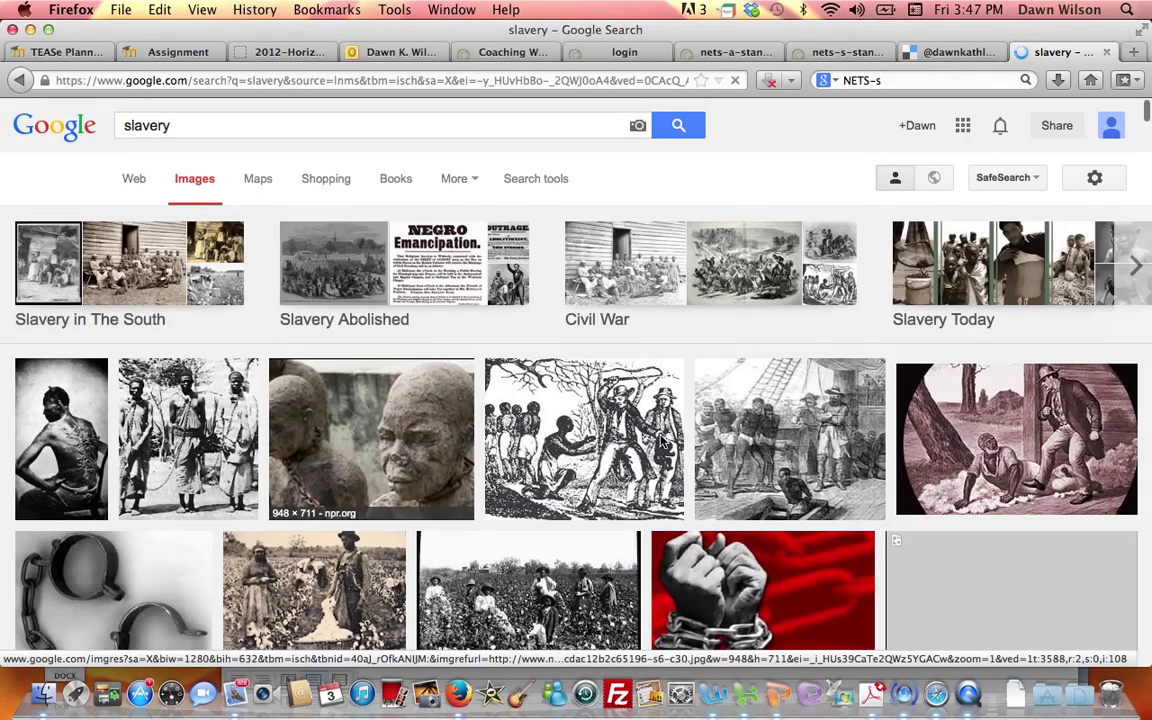
{"action": "scroll", "coordinate": [505, 483], "scroll_direction": "down", "scroll_amount": 5}
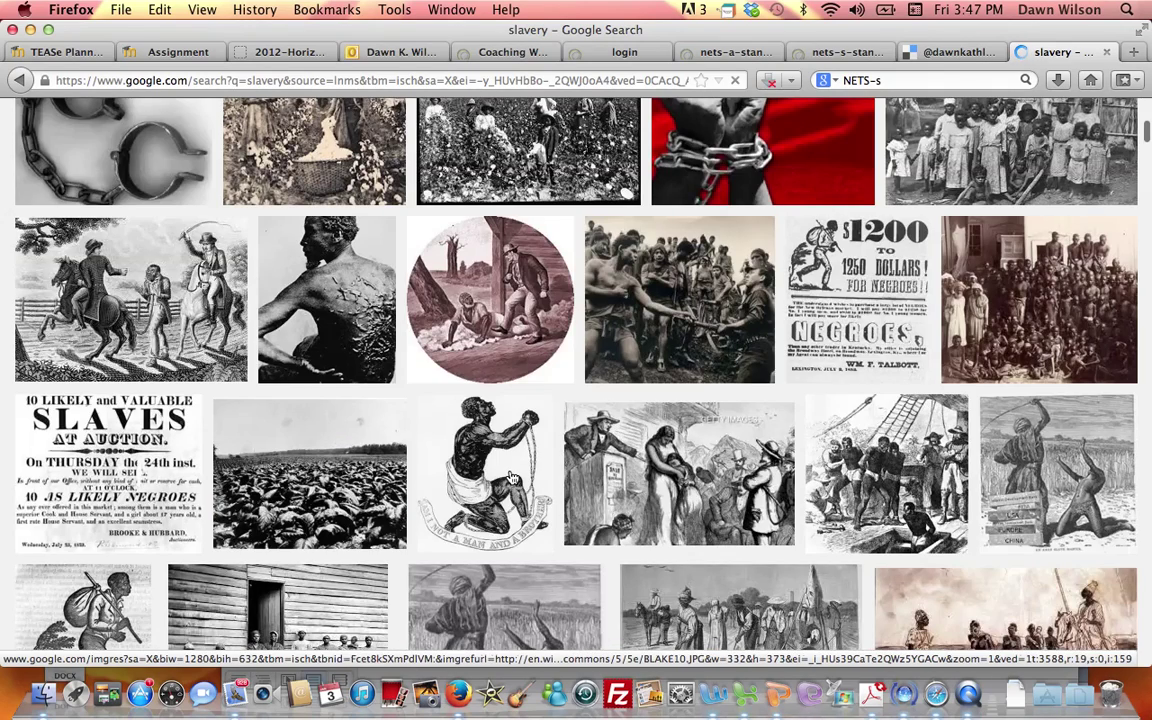
Copy the red chained-fists image location from the NAACP article, then return to Delicious
{"action": "left_click", "coordinate": [727, 162]}
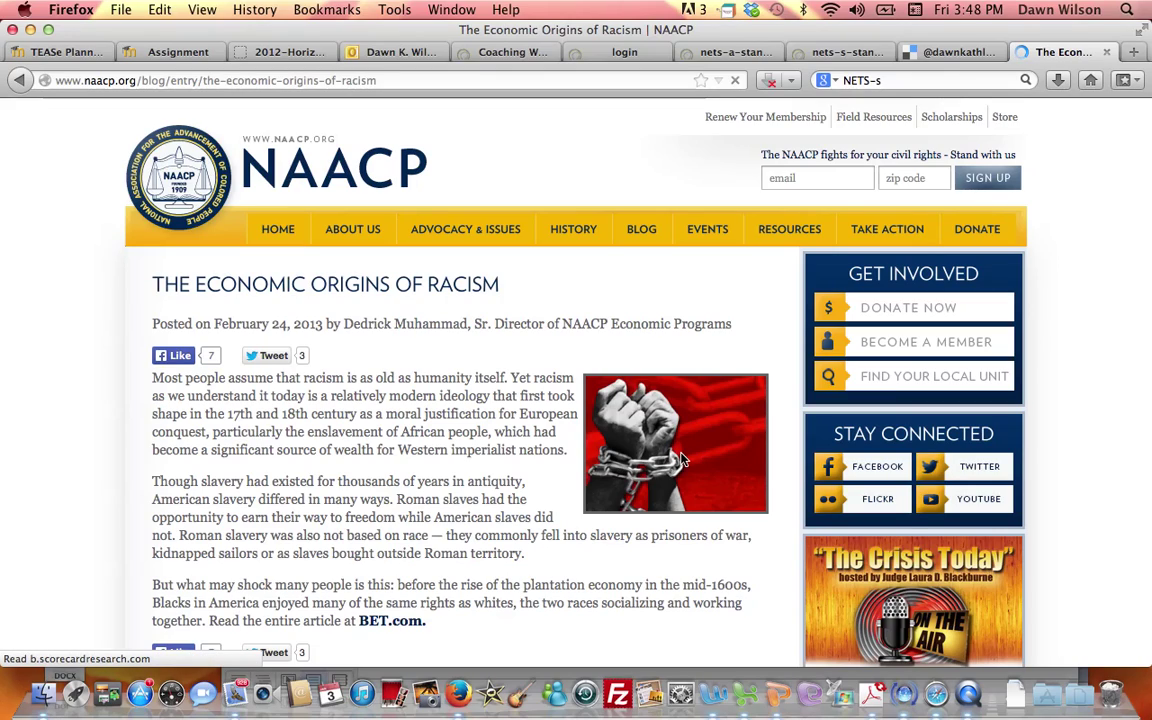
{"action": "right_click", "coordinate": [680, 459]}
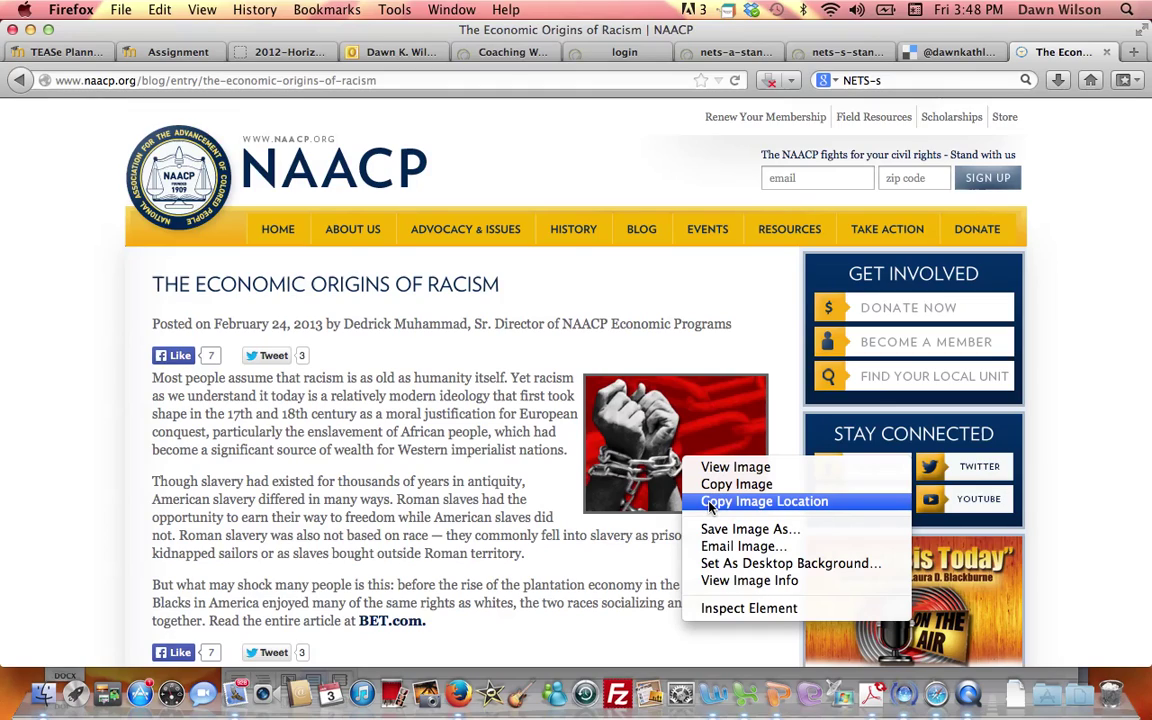
{"action": "left_click", "coordinate": [712, 502]}
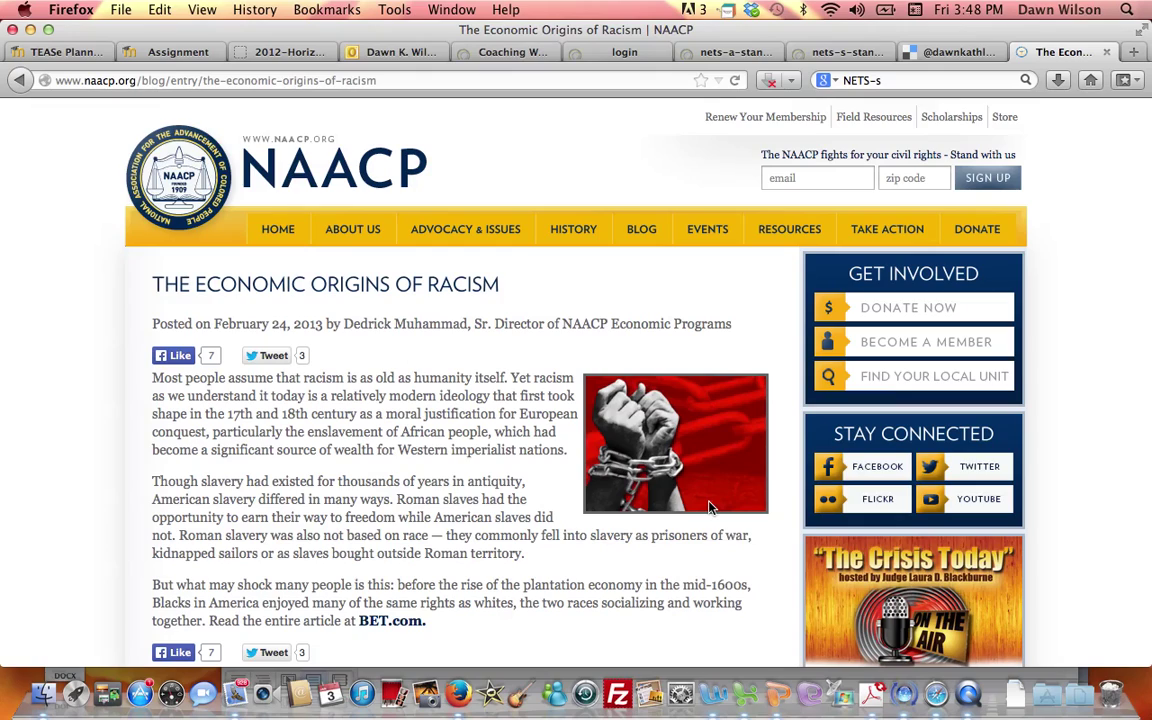
{"action": "left_click", "coordinate": [930, 55]}
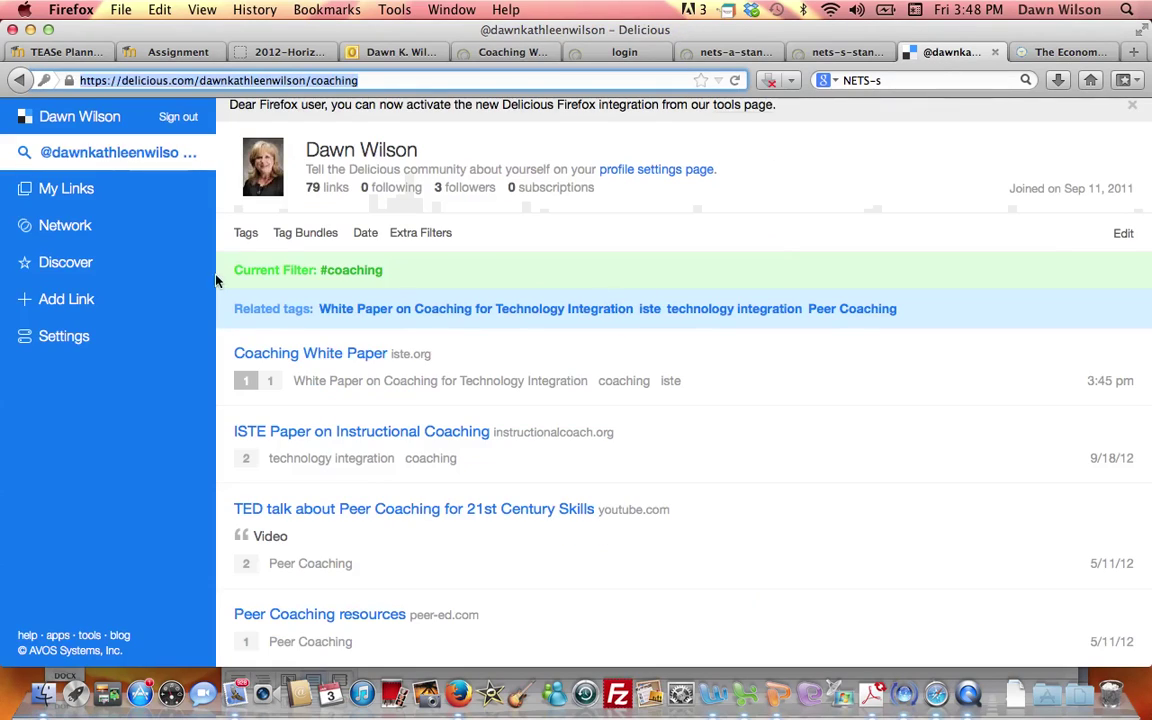
Bookmark the pasted NAACP image address with the title 'Slavery image 1'
{"action": "left_click", "coordinate": [70, 302]}
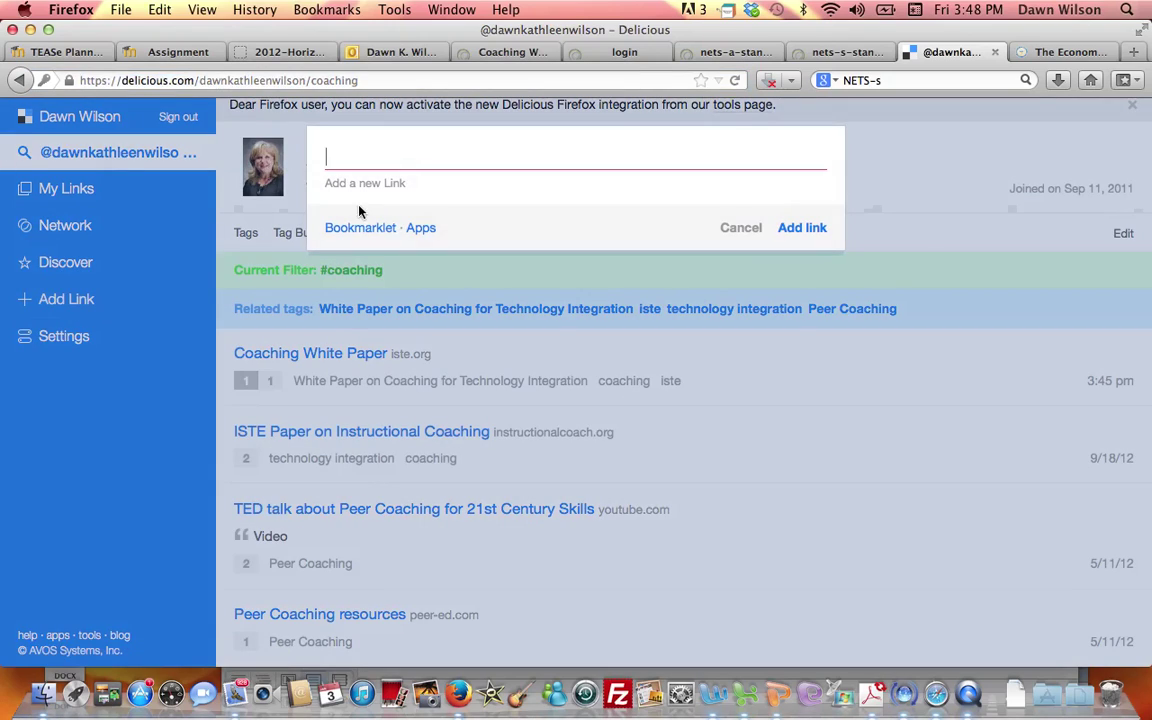
{"action": "key", "text": "super+v"}
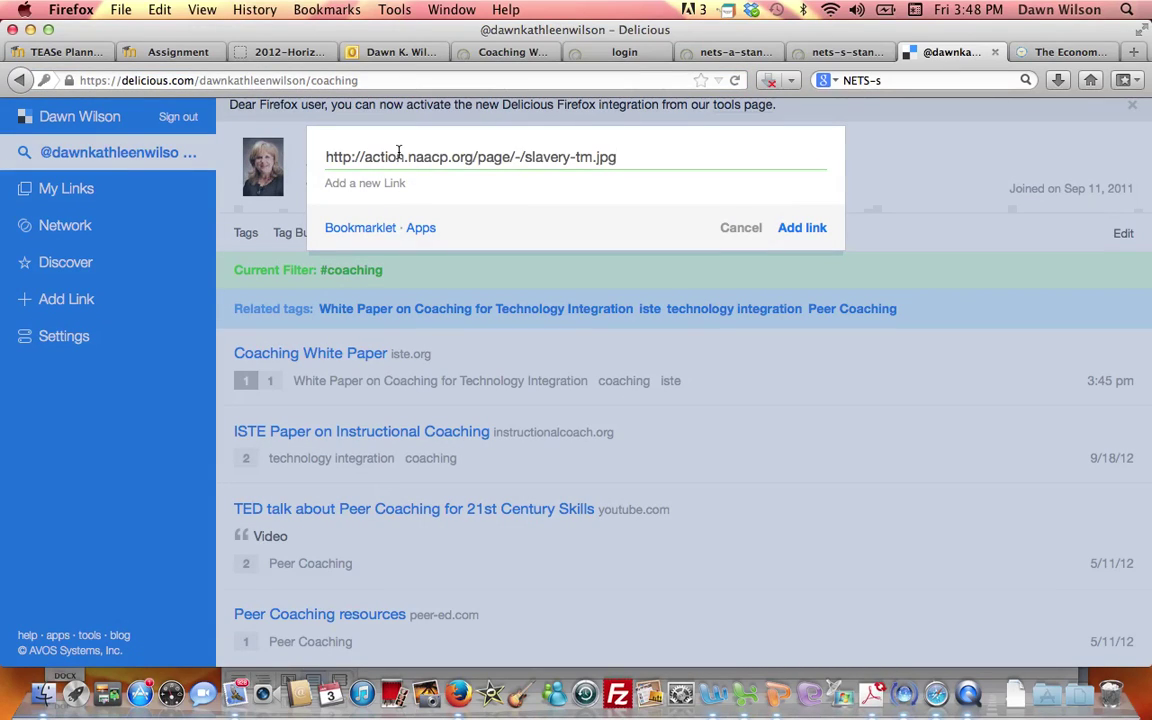
{"action": "left_click", "coordinate": [802, 228]}
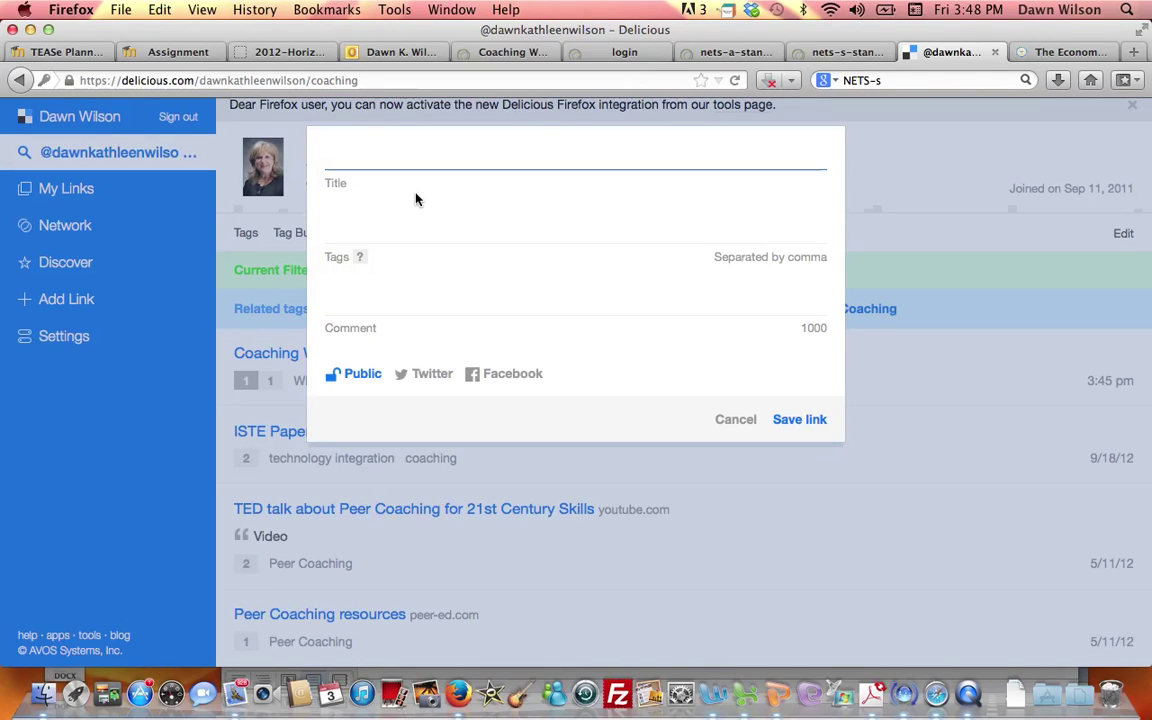
{"action": "type", "text": "Slavery image"}
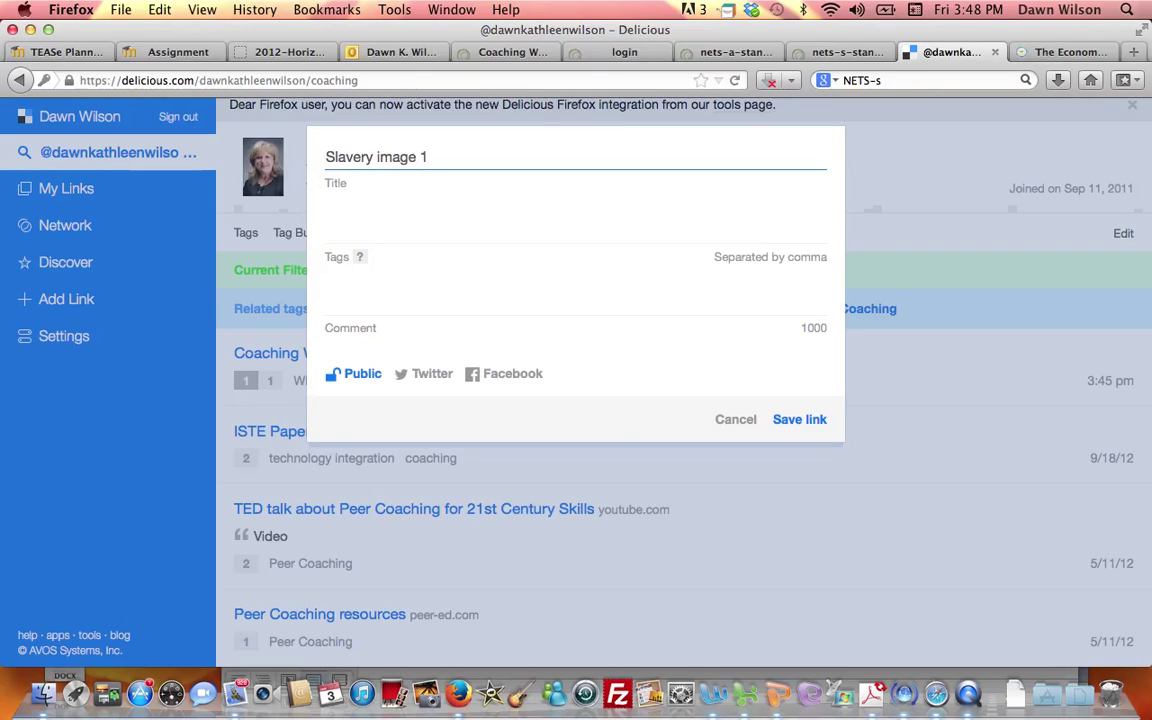
{"action": "type", "text": " 1"}
{"action": "left_click", "coordinate": [805, 419]}
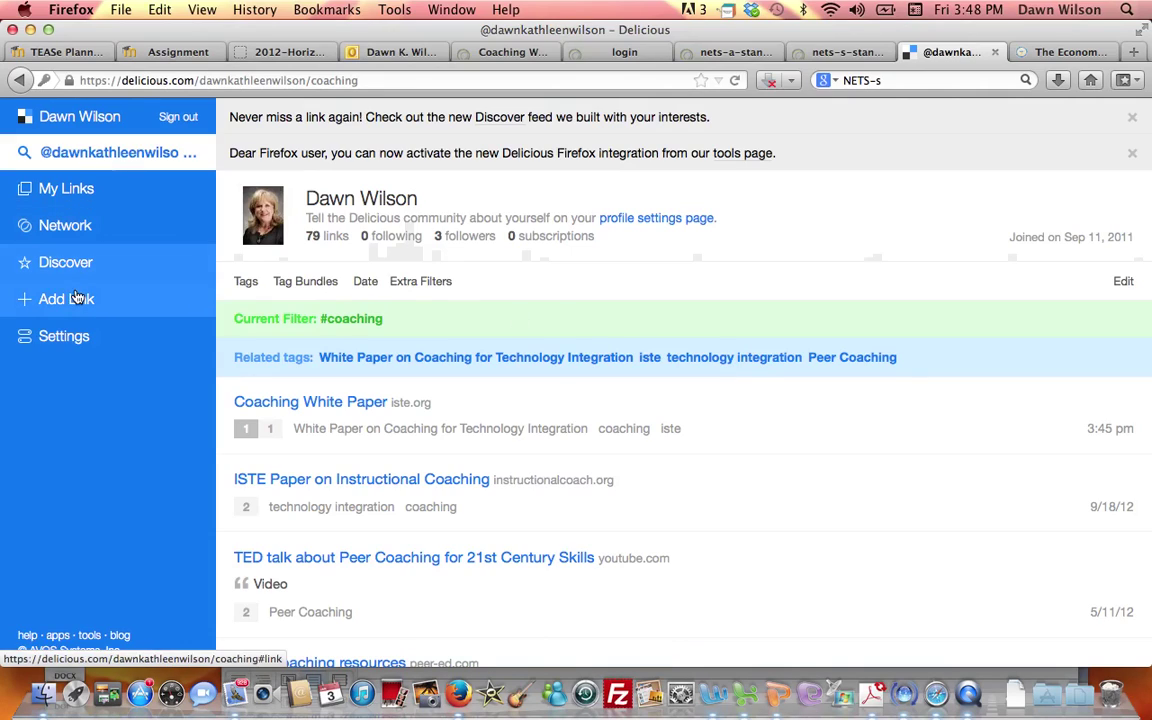
From My Links, open 'Slavery image 1' to check the chained-fists image, then return to the 81-link list
{"action": "left_click", "coordinate": [72, 188]}
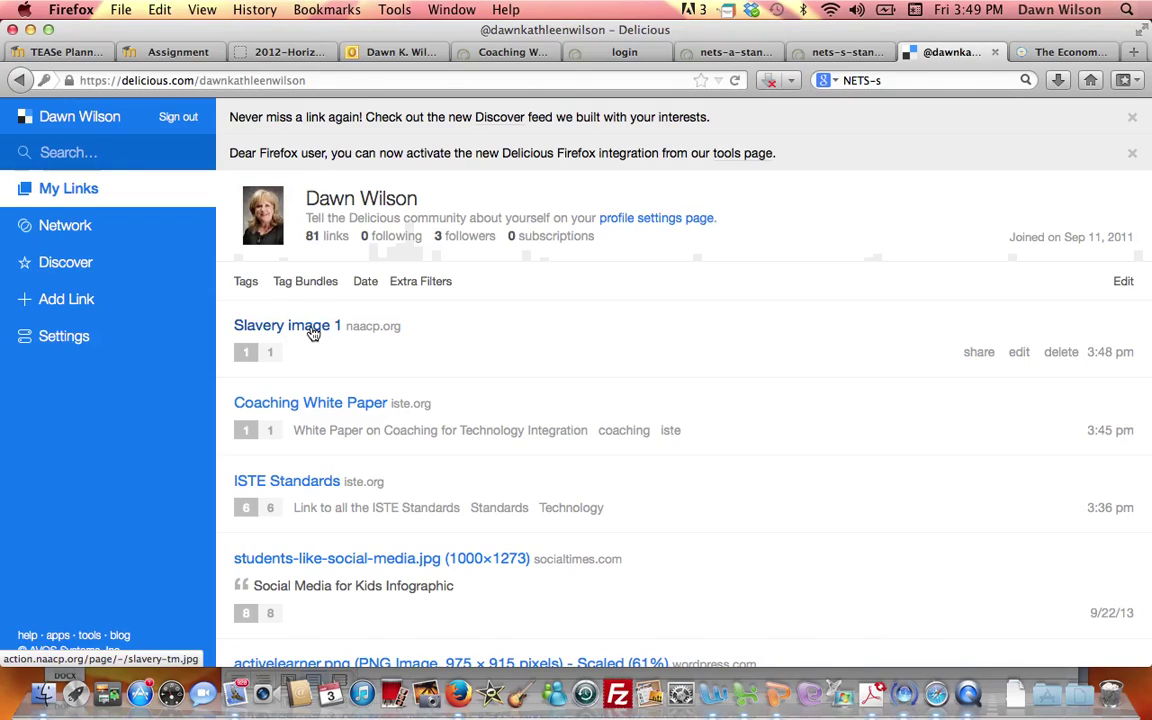
{"action": "left_click", "coordinate": [311, 328]}
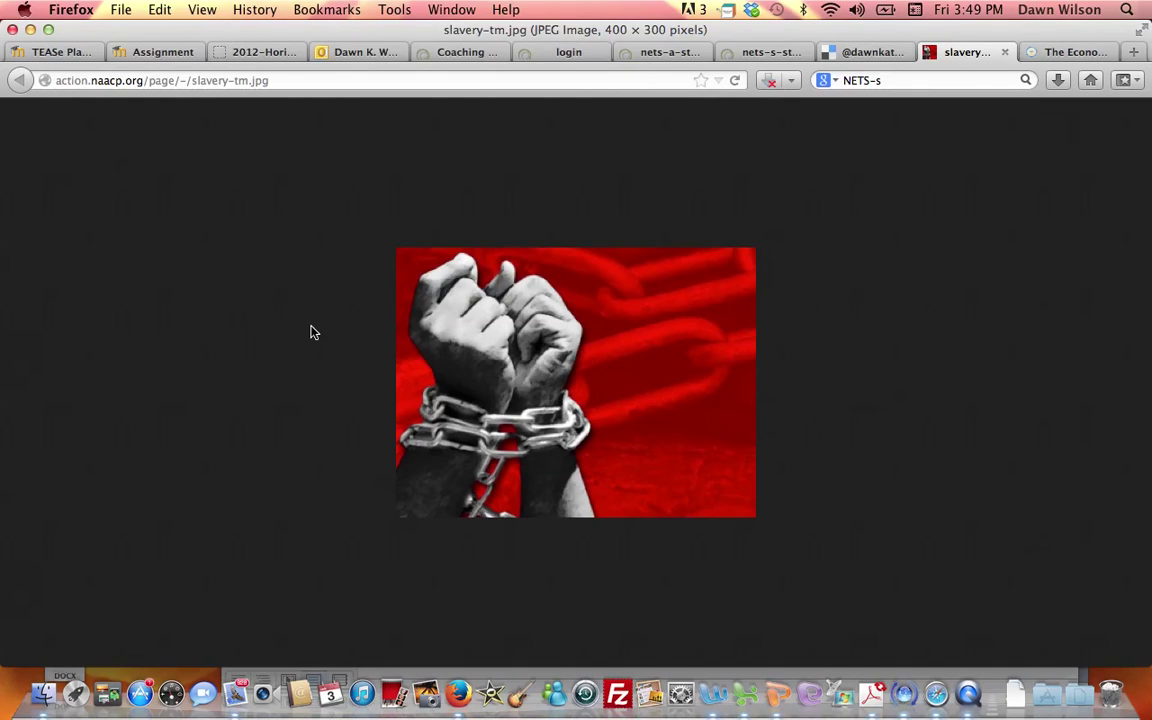
{"action": "left_click", "coordinate": [870, 55]}
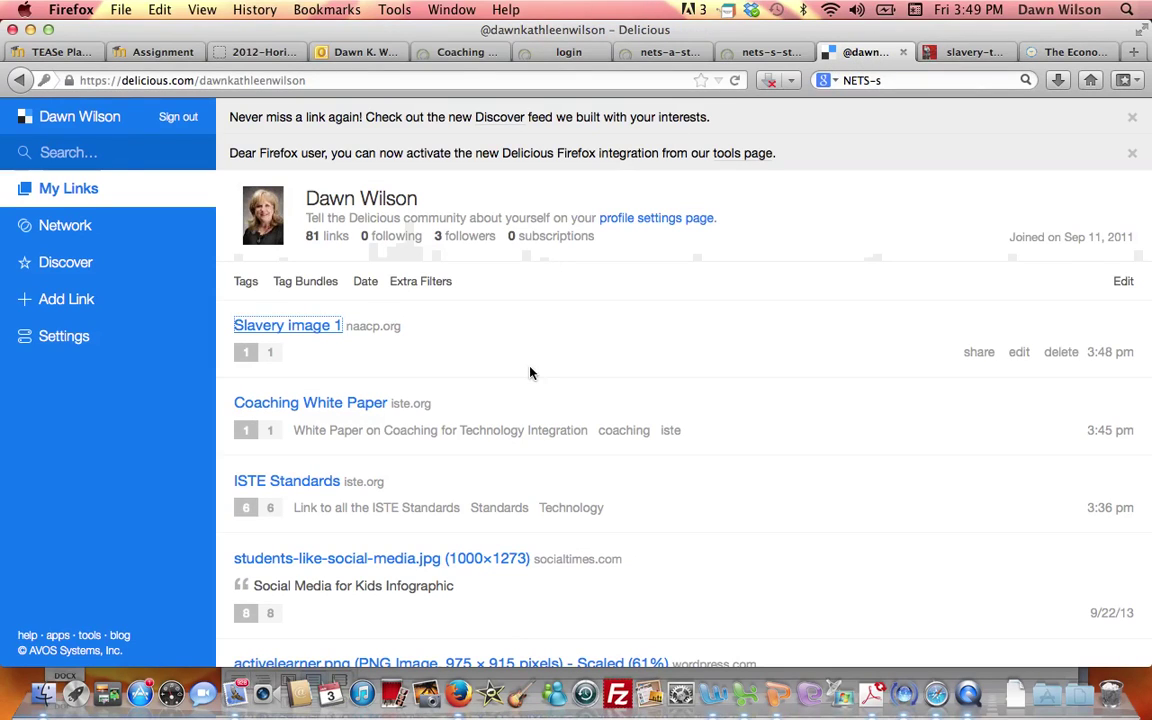